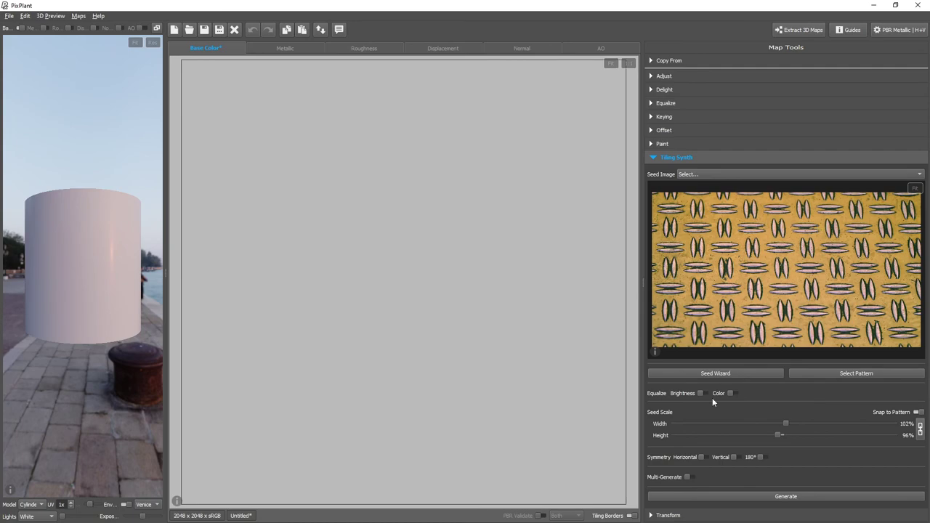
# Straighten the yellow metal plate seed image in the Seed Wizard by moving the selection's corner points to match the pattern rows and columns
pyautogui.click(710, 372)
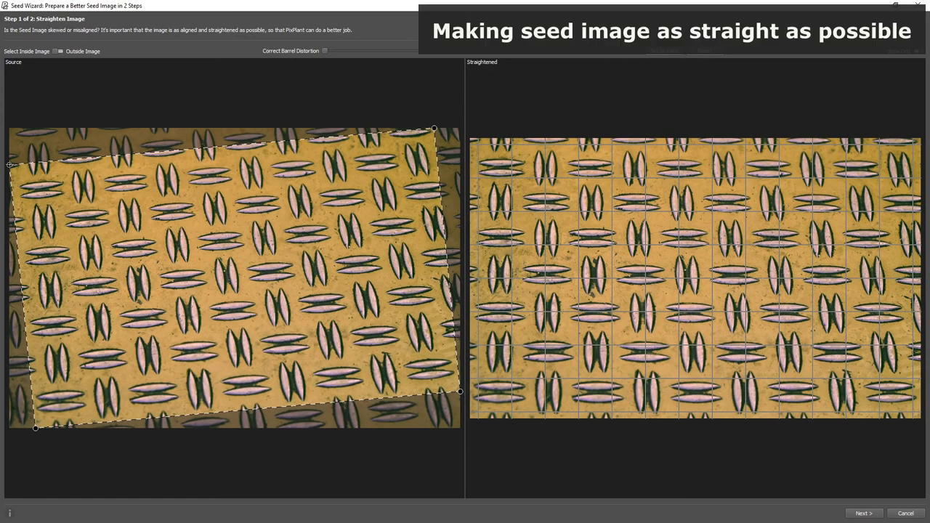
pyautogui.moveTo(434, 125); pyautogui.dragTo(393, 131)
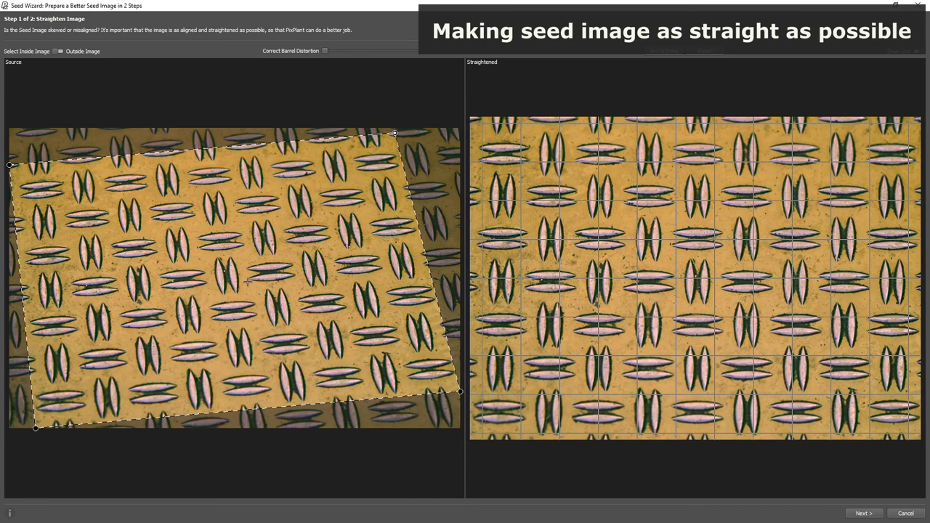
pyautogui.moveTo(35, 428); pyautogui.dragTo(35, 429)
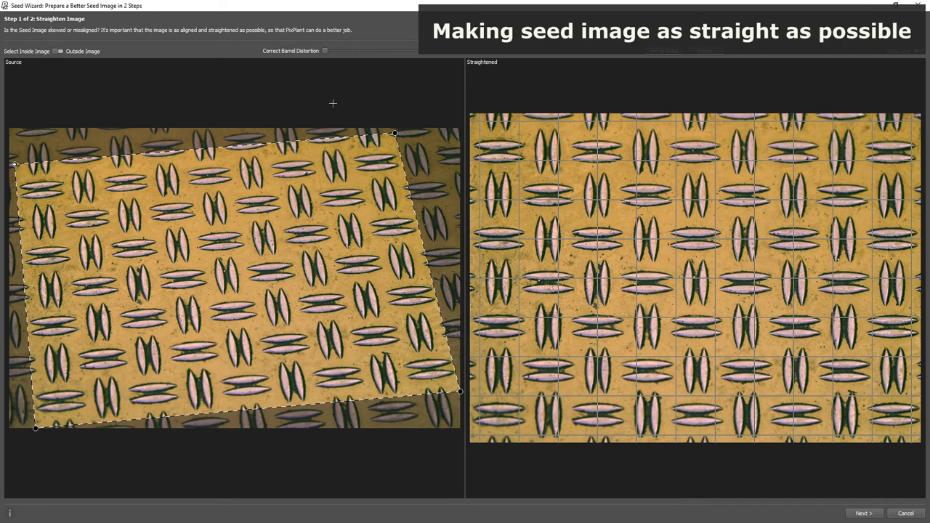
pyautogui.moveTo(394, 133); pyautogui.dragTo(392, 133)
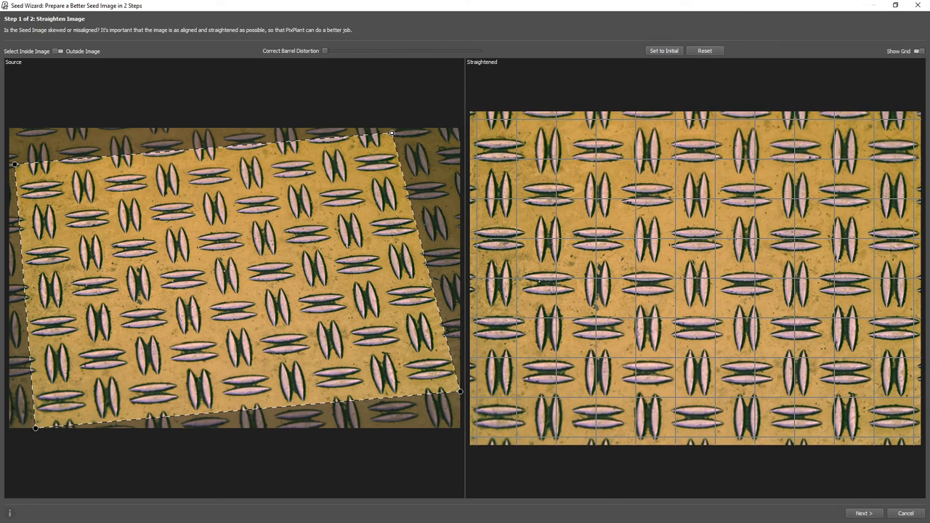
# Shift the pattern grid slightly left over the metal plate's repeating elements, finish the wizard and generate the tiling base color texture
pyautogui.click(863, 514)
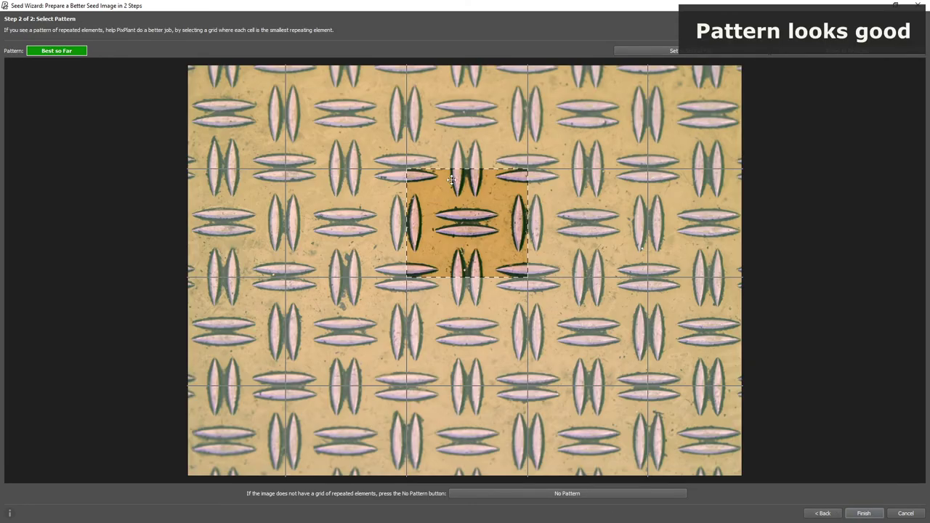
pyautogui.moveTo(465, 220)
pyautogui.mouseDown()
pyautogui.moveTo(439, 220)
pyautogui.moveTo(451, 220)
pyautogui.mouseUp()
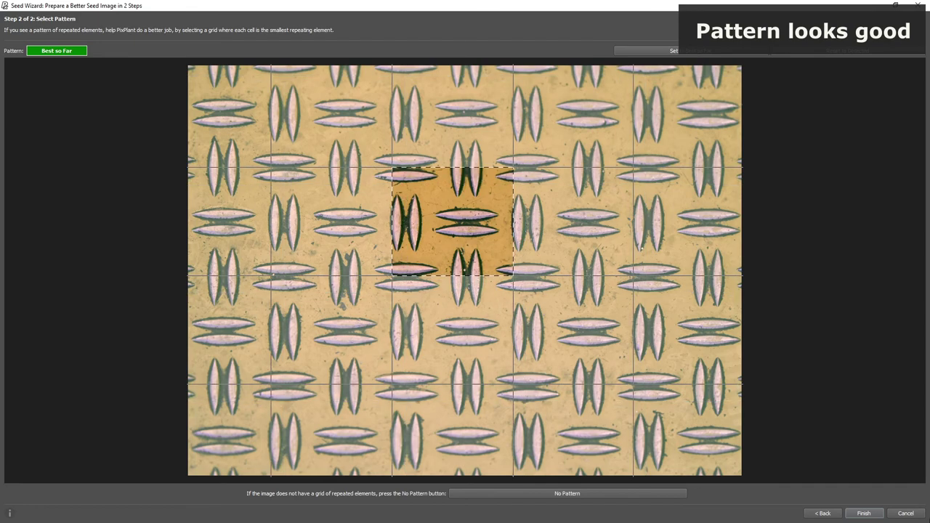
pyautogui.click(871, 514)
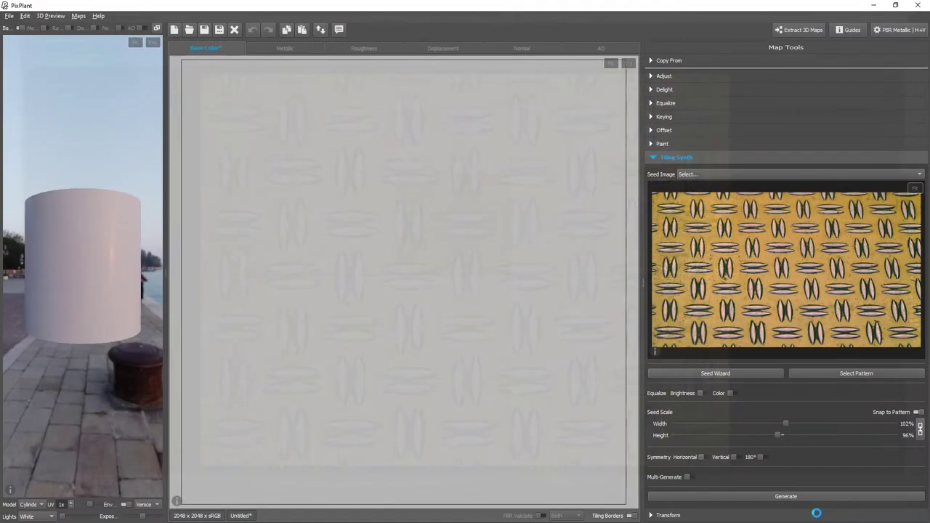
pyautogui.click(734, 494)
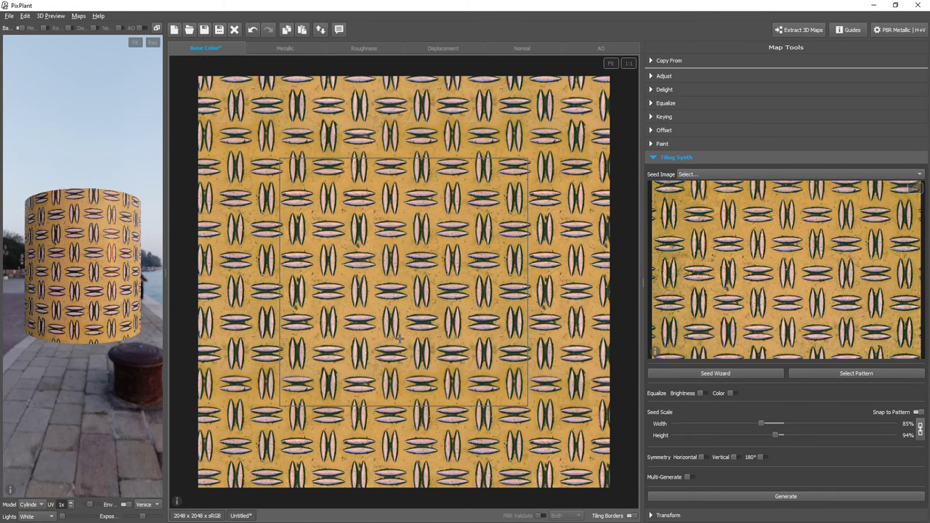
pyautogui.moveTo(369, 289); pyautogui.dragTo(385, 247)
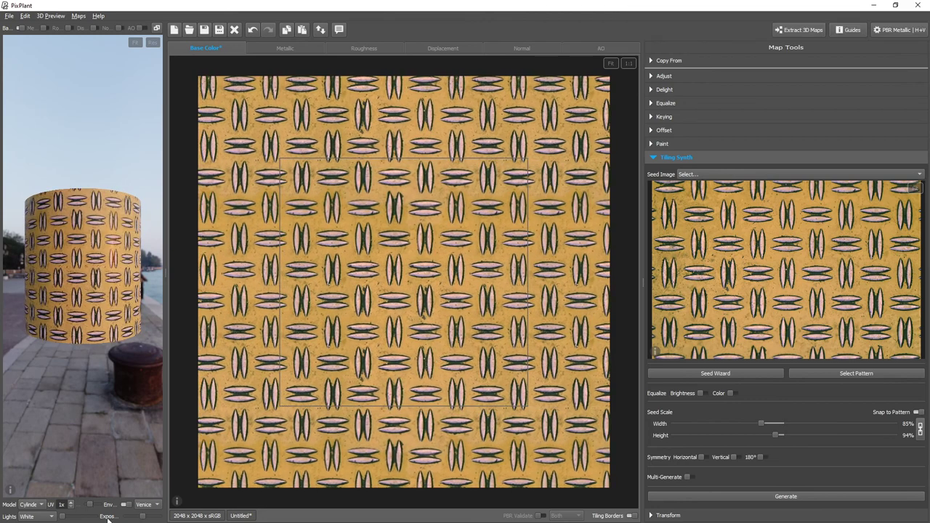
# Show the texture on a Plane model in the 3D preview with UV tiling set to 3x
pyautogui.click(28, 504)
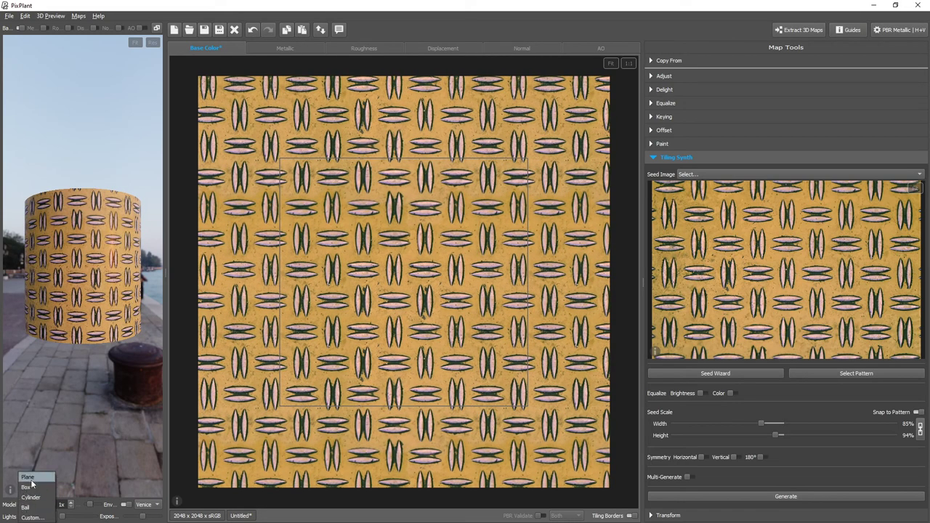
pyautogui.click(32, 480)
pyautogui.click(72, 502)
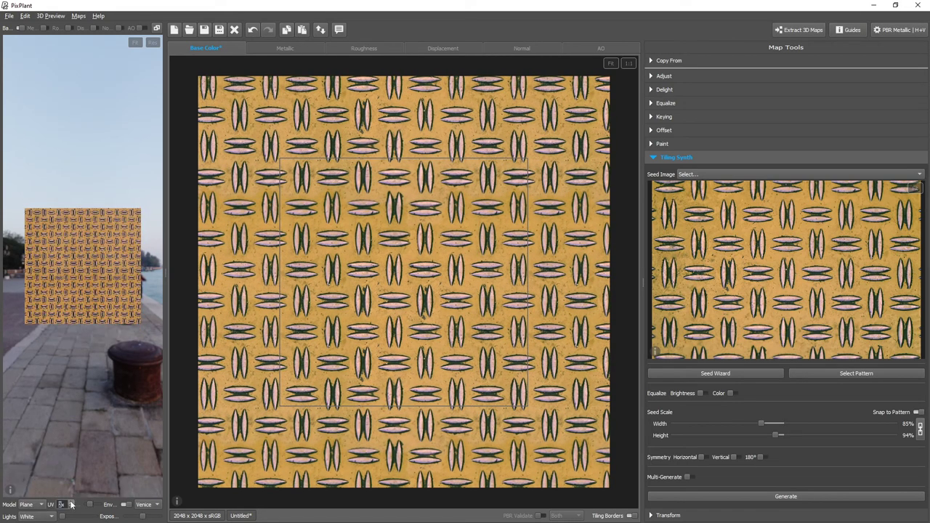
pyautogui.click(71, 504)
pyautogui.scroll(5, 150, 321)
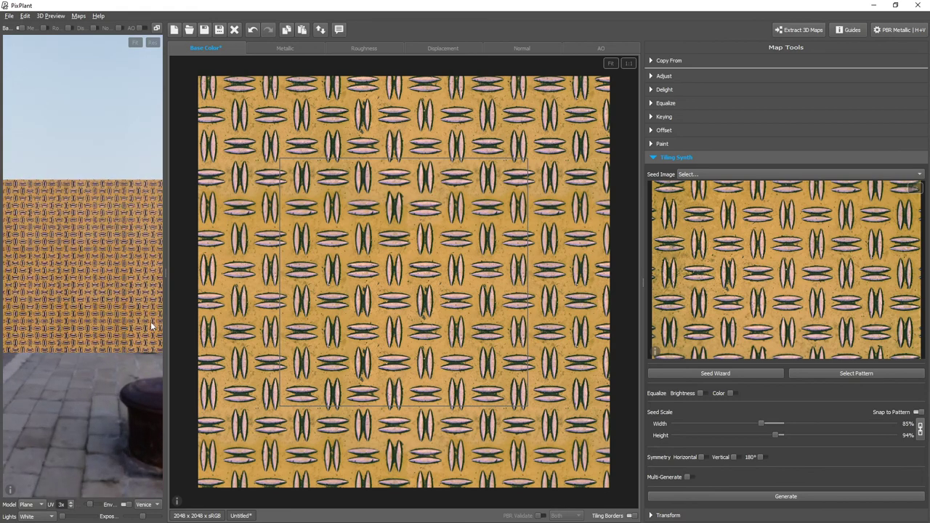
# Load abstract-2934.jpg from XnView as the new seed image and open it in the Seed Wizard
pyautogui.hotkey('alt', 'Tab')
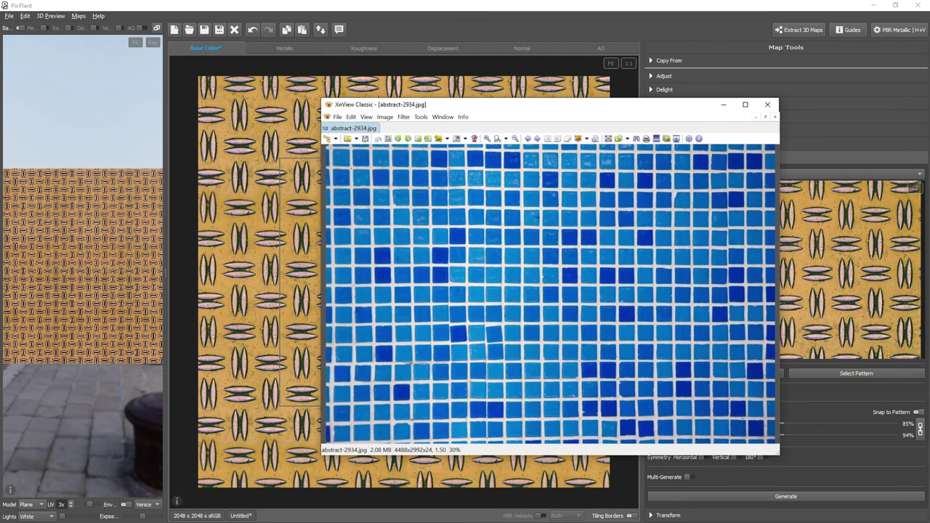
pyautogui.moveTo(929, 166); pyautogui.dragTo(836, 244)
pyautogui.click(725, 371)
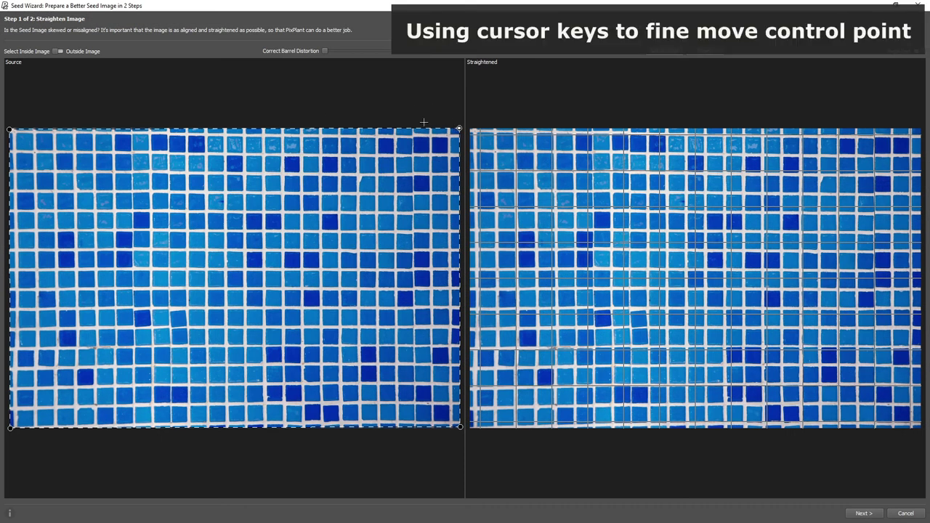
# Nudge the upper-right control point of the mosaic selection inward and down to align it with the tile joints
pyautogui.press('Left')
pyautogui.press('Left')
pyautogui.press('Left')
pyautogui.press('Left')
pyautogui.press('Left')
pyautogui.press('Down')
pyautogui.press('Down')
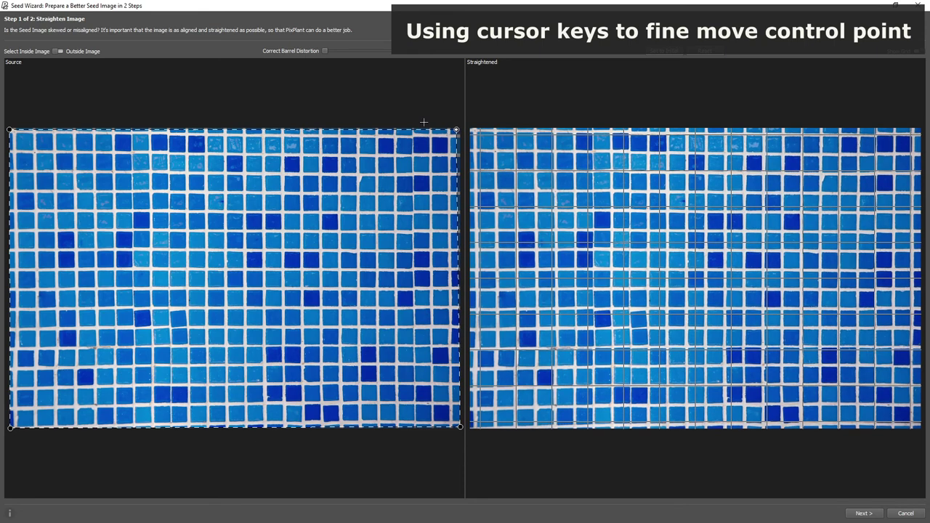
pyautogui.press('Down')
pyautogui.press('Down')
pyautogui.press('Down')
pyautogui.press('Down')
pyautogui.press('Down')
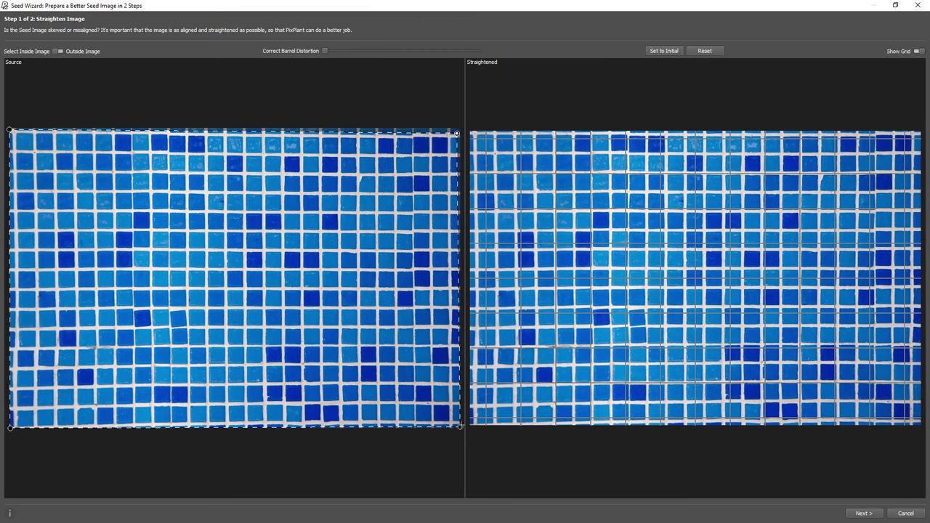
# Nudge the lower-right control point of the mosaic selection up and slightly inward to line up with the grout lines
pyautogui.press('Up')
pyautogui.press('Up')
pyautogui.press('Up')
pyautogui.press('Up')
pyautogui.press('Up')
pyautogui.press('Up')
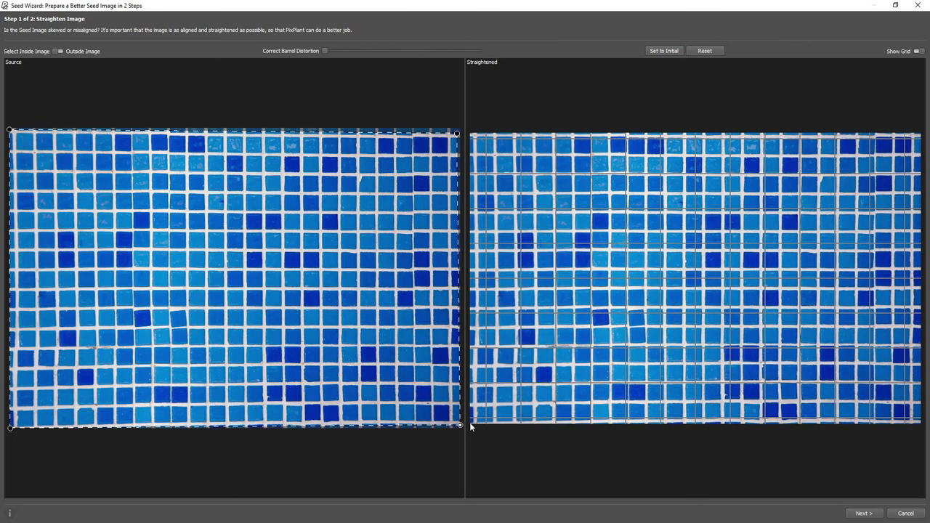
pyautogui.press('Up')
pyautogui.press('Up')
pyautogui.press('Left')
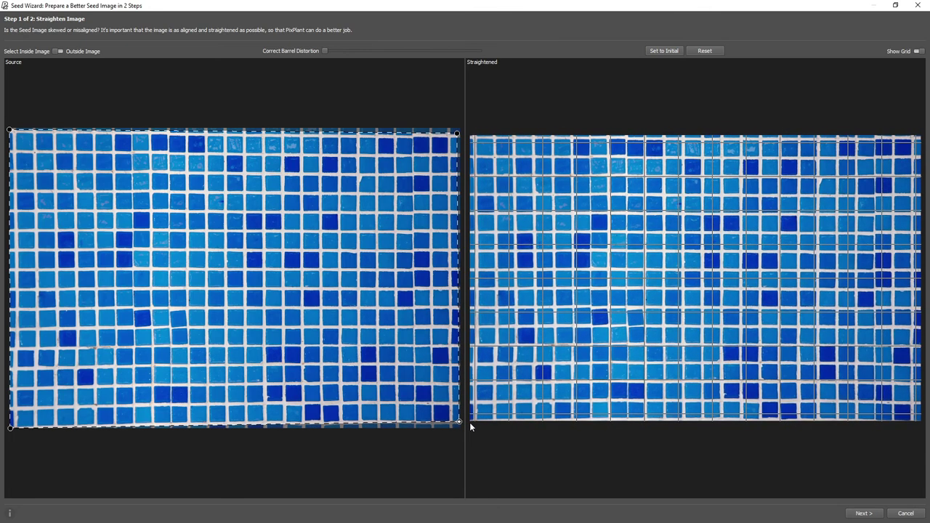
# Accept the straightened mosaic and its detected pattern, then generate the tiling blue mosaic texture
pyautogui.click(868, 515)
pyautogui.click(864, 513)
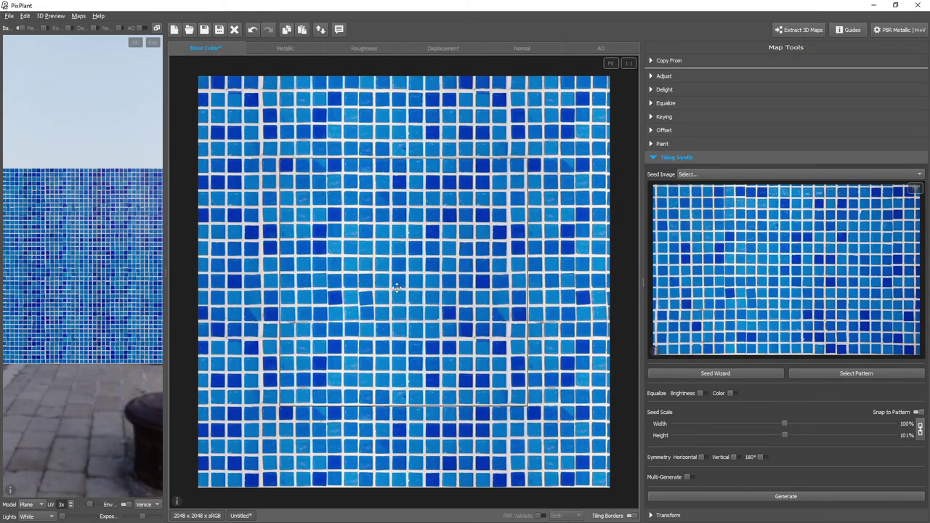
pyautogui.moveTo(383, 282); pyautogui.dragTo(352, 397)
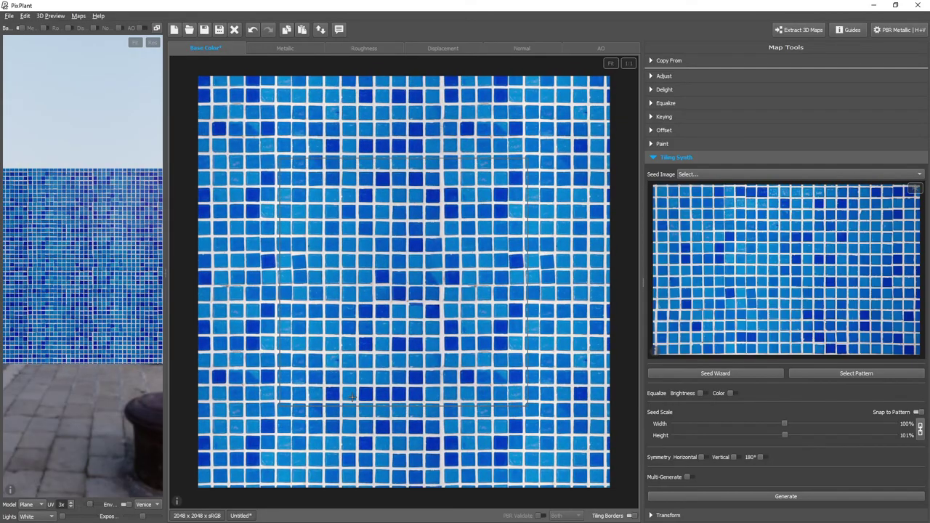
# Load brick-3351867.jpg from XnView as the seed image and straighten it in the Seed Wizard by moving its upper-left corner slightly inward
pyautogui.hotkey('alt', 'Tab')
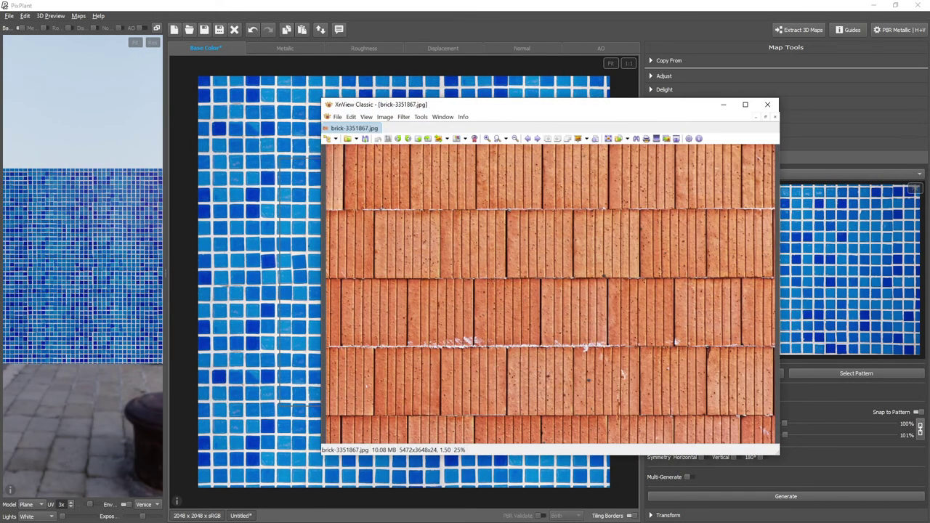
pyautogui.moveTo(929, 240); pyautogui.dragTo(806, 248)
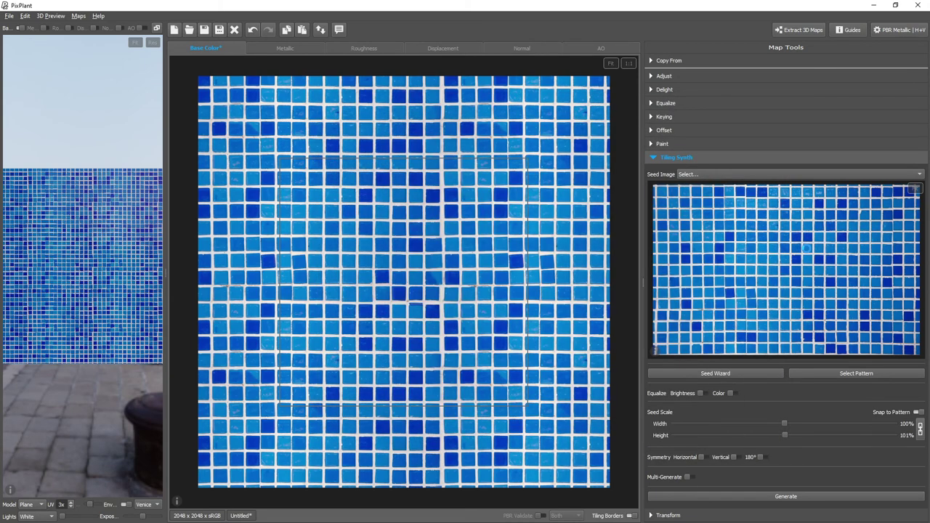
pyautogui.click(726, 371)
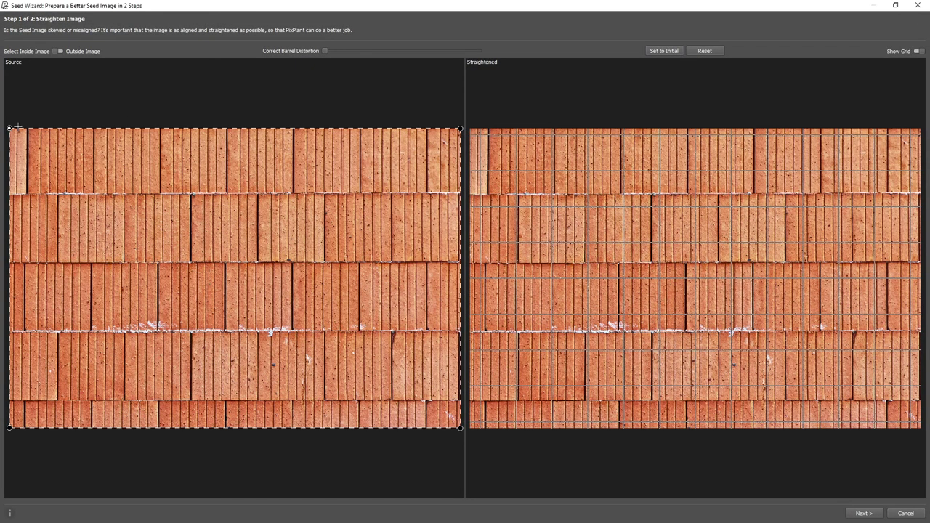
pyautogui.moveTo(16, 126); pyautogui.dragTo(18, 127)
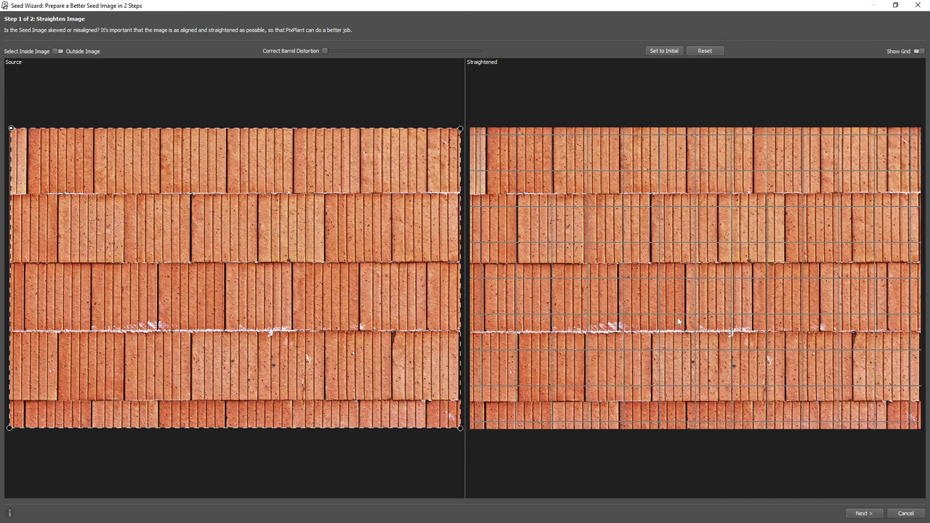
# Align the pattern cell with the edges of the ribbed bricks, finish the wizard and generate the tiling brick texture
pyautogui.click(863, 512)
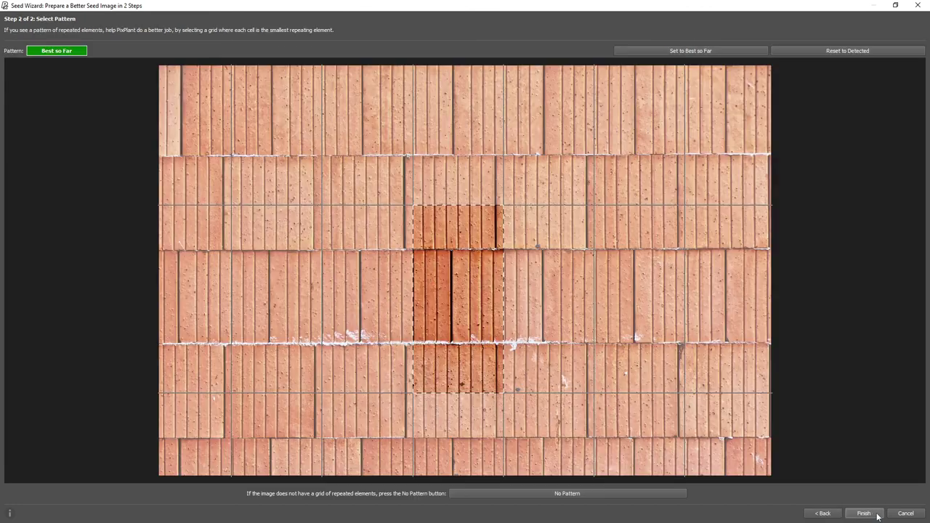
pyautogui.moveTo(456, 305); pyautogui.dragTo(450, 255)
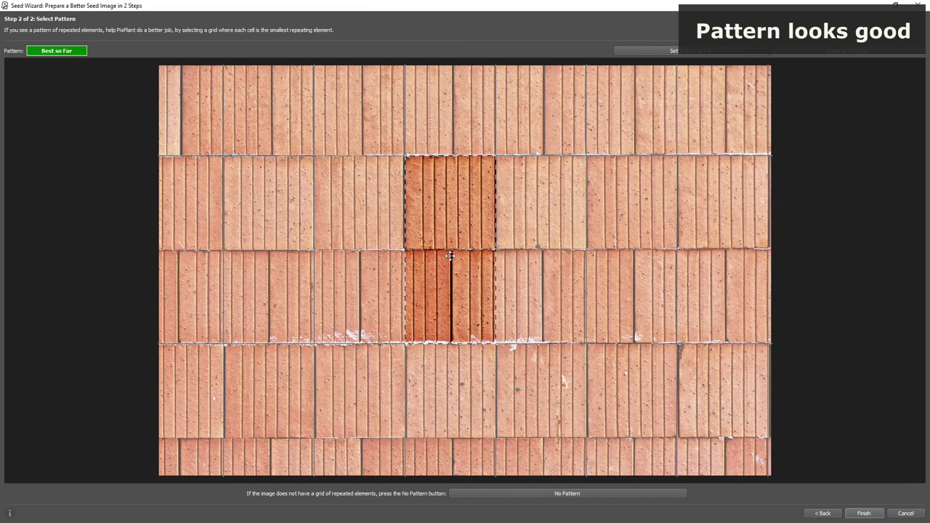
pyautogui.click(862, 513)
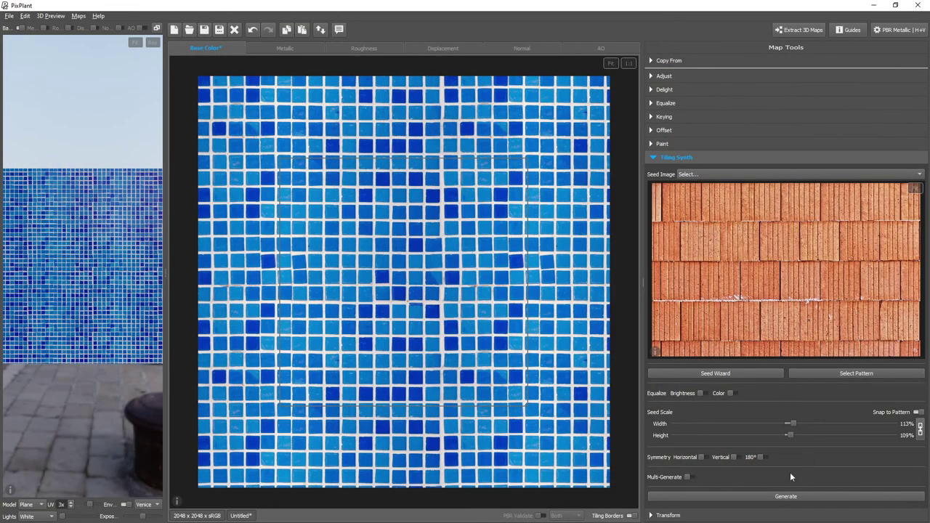
pyautogui.click(791, 497)
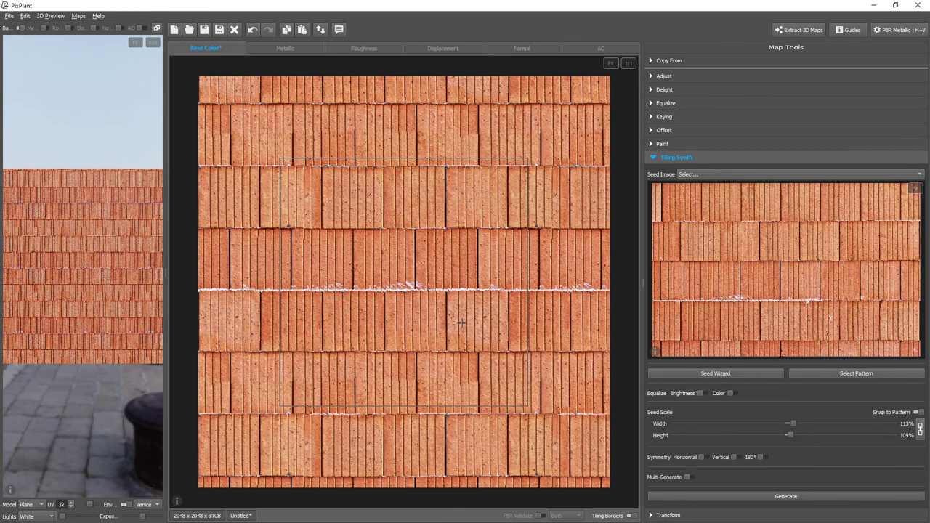
pyautogui.moveTo(359, 250); pyautogui.dragTo(463, 306)
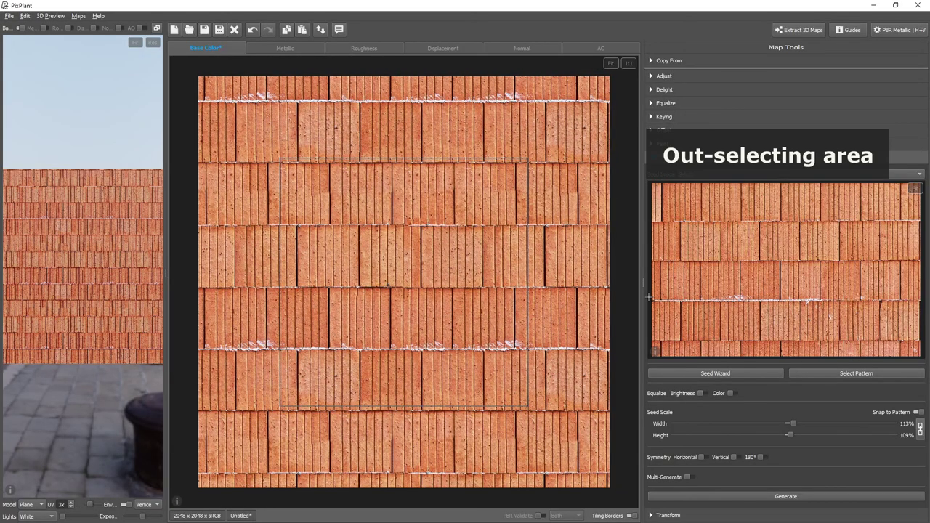
# Exclude the strip with the white stains from the brick seed image and regenerate the tiling texture
pyautogui.scroll(-2, 656, 296)
pyautogui.moveTo(666, 289); pyautogui.dragTo(819, 304)
pyautogui.click(767, 496)
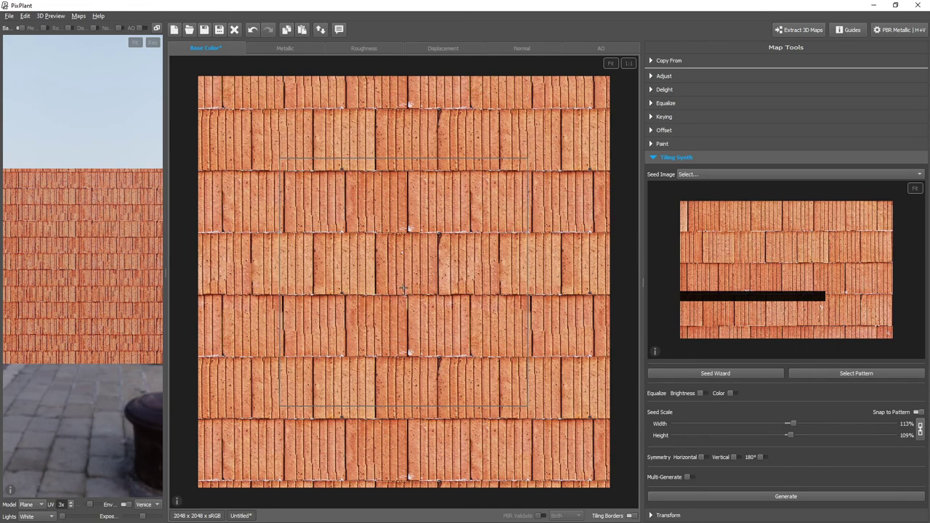
pyautogui.moveTo(355, 256); pyautogui.dragTo(431, 311)
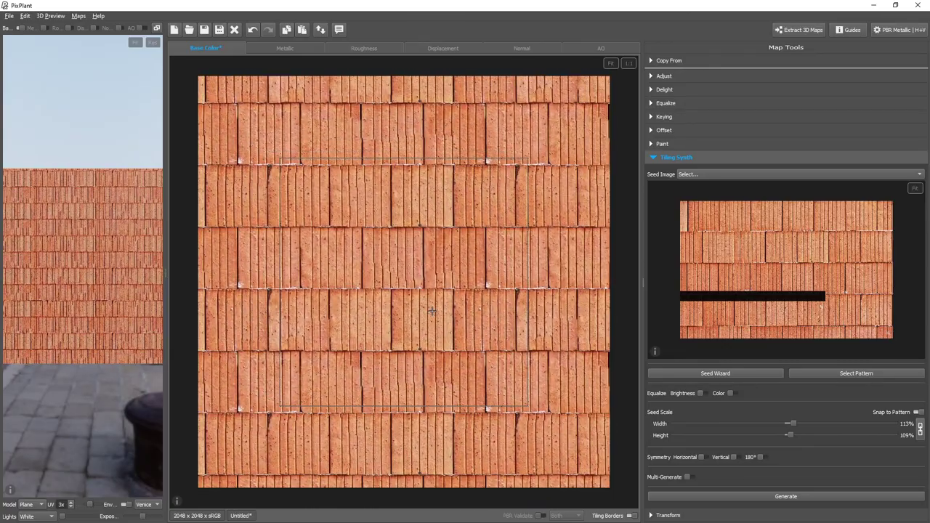
# Load brick-wall-1916752.jpg from XnView as the seed image and straighten it in the Seed Wizard by moving its upper-left corner slightly inward
pyautogui.hotkey('alt', 'Tab')
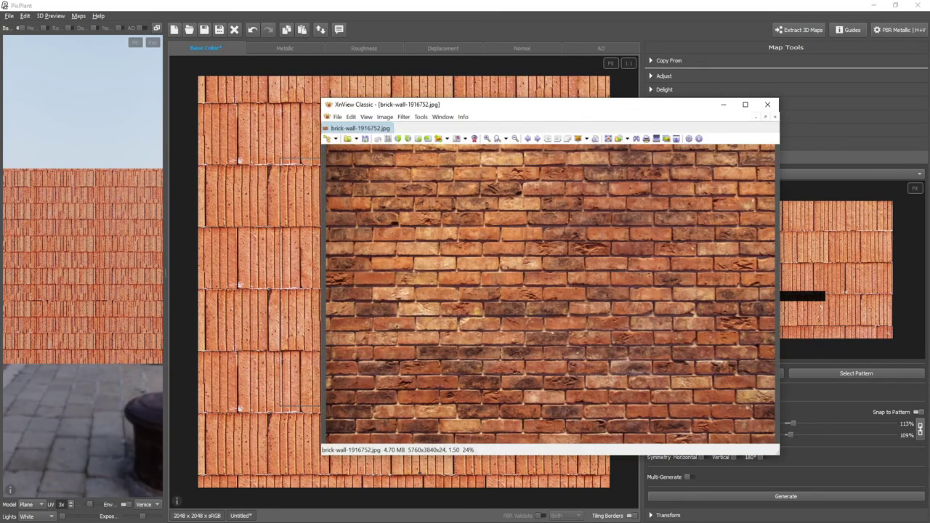
pyautogui.moveTo(550, 293); pyautogui.dragTo(860, 246)
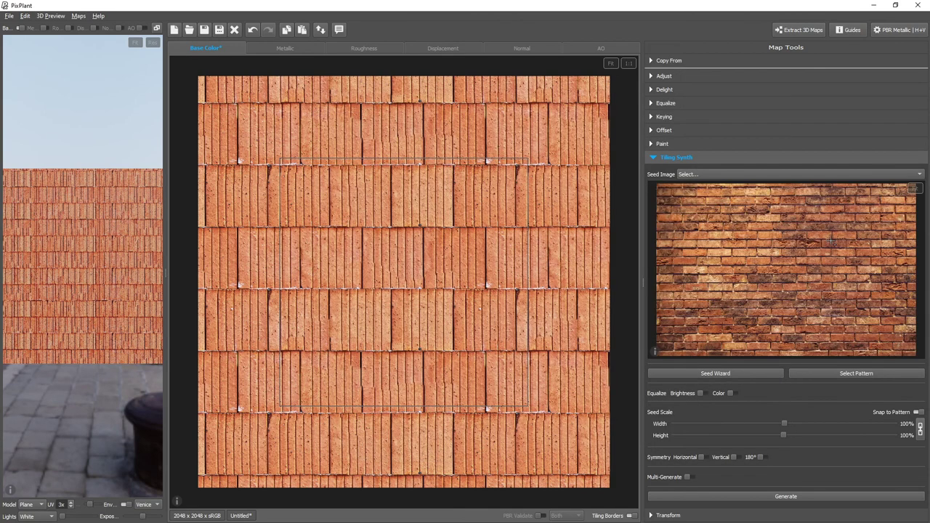
pyautogui.click(755, 370)
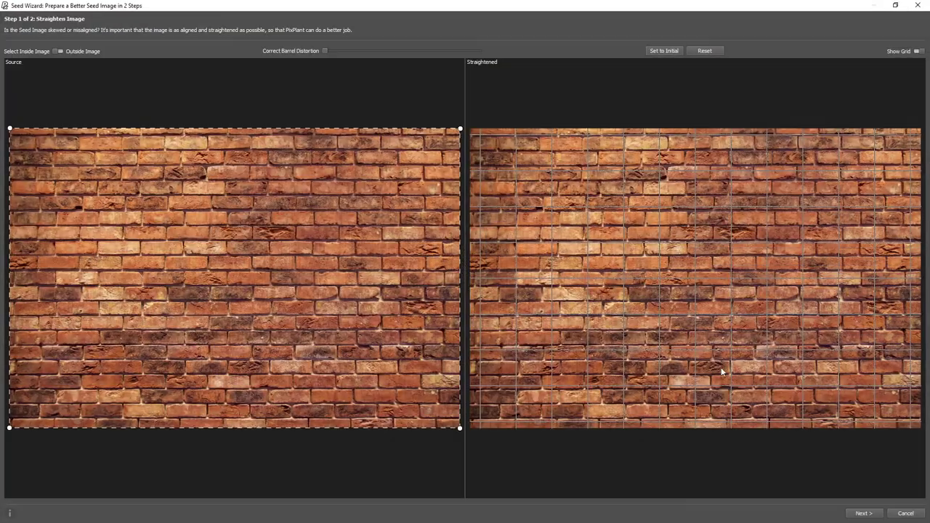
pyautogui.moveTo(9, 129); pyautogui.dragTo(20, 128)
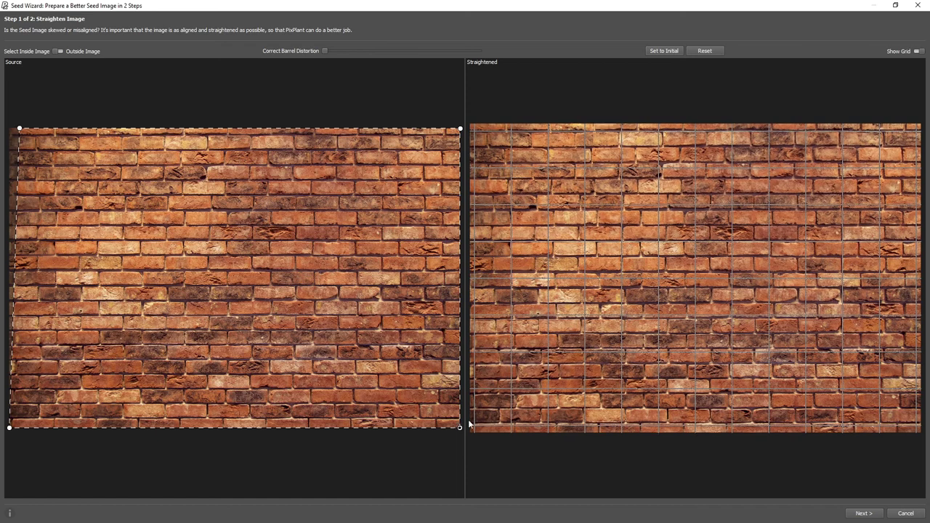
# Align the pattern cell with the mortar joints around two brick courses, finish the wizard and generate the tiling brick wall texture
pyautogui.click(855, 515)
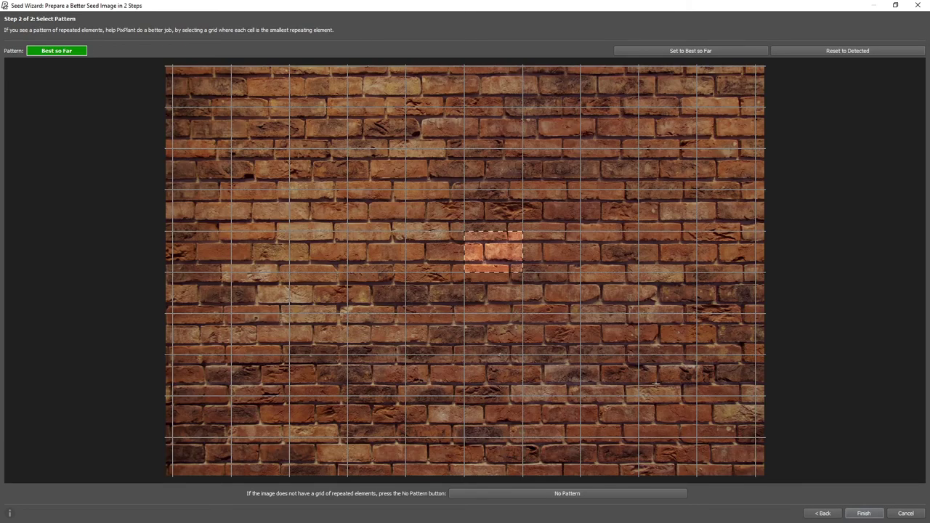
pyautogui.moveTo(496, 260); pyautogui.dragTo(426, 210)
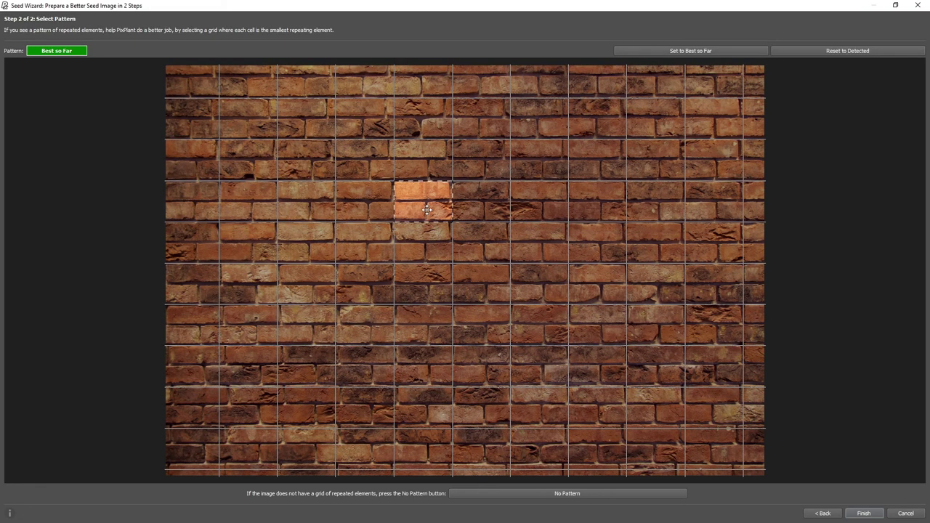
pyautogui.moveTo(426, 470); pyautogui.dragTo(423, 465)
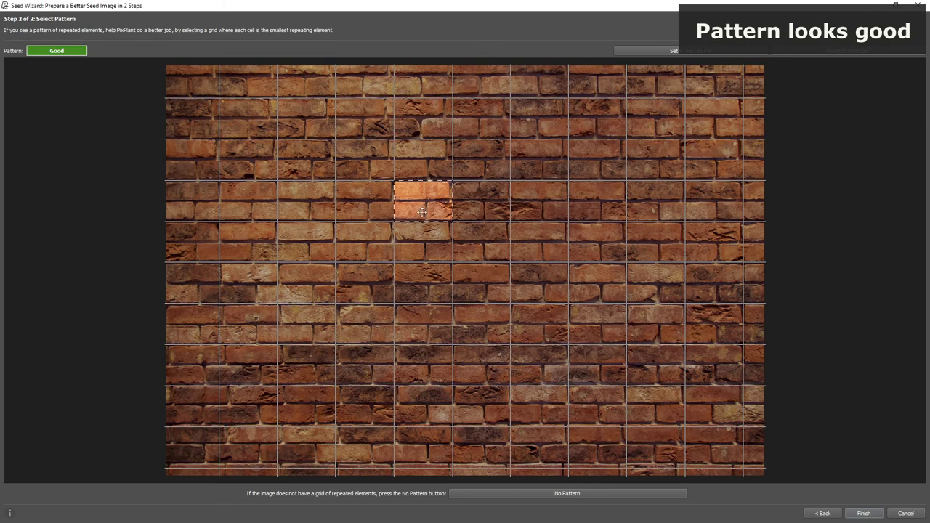
pyautogui.moveTo(422, 212); pyautogui.dragTo(420, 212)
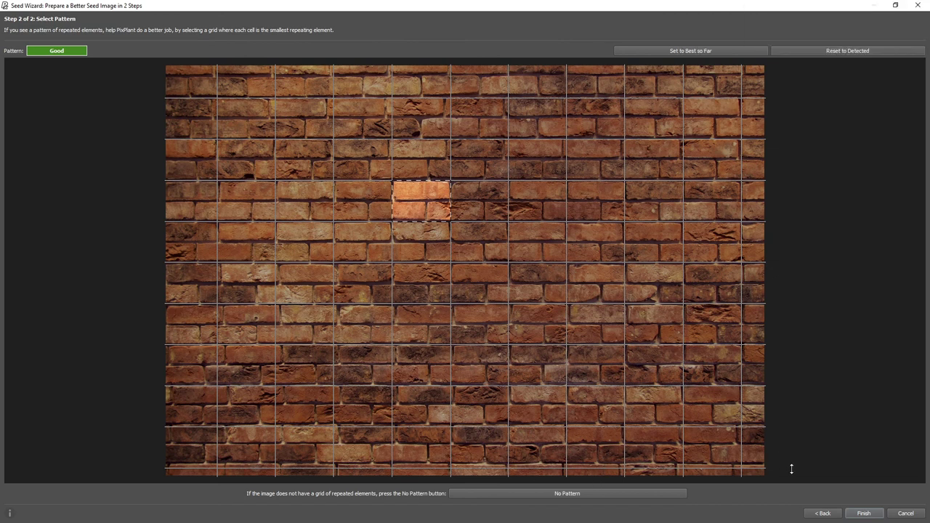
pyautogui.click(863, 514)
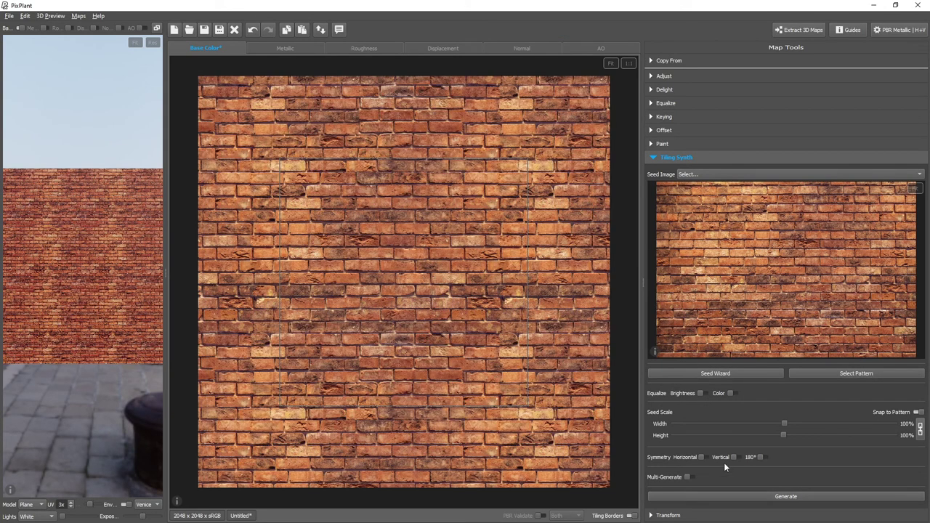
# Select the yellowish strip of the brick wall texture, exclude the yellowish area from the seed image and regenerate the strip
pyautogui.moveTo(327, 239); pyautogui.dragTo(411, 258)
pyautogui.moveTo(366, 162); pyautogui.dragTo(454, 420)
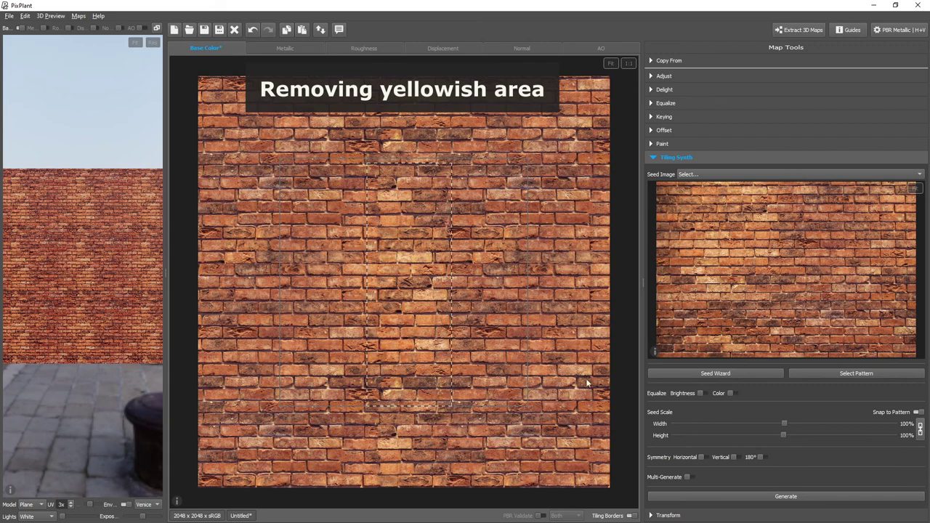
pyautogui.moveTo(705, 184); pyautogui.dragTo(760, 297)
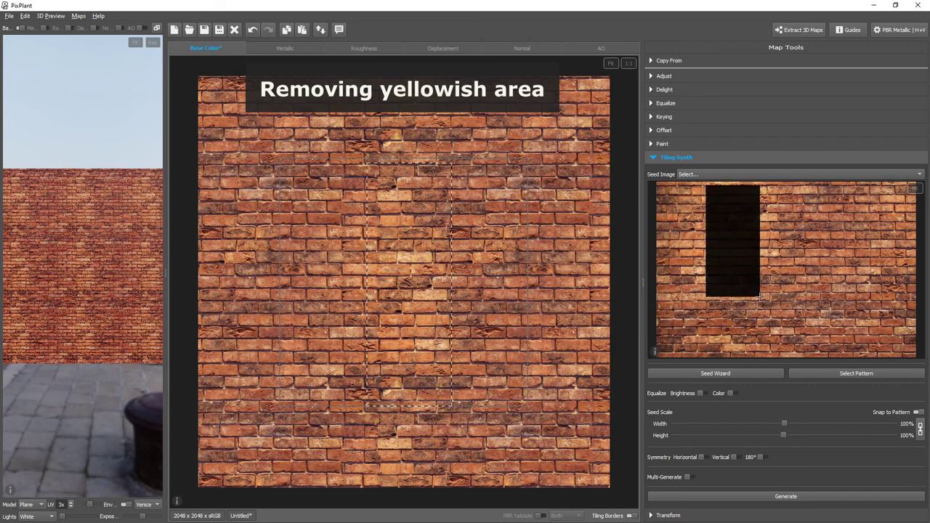
pyautogui.click(777, 497)
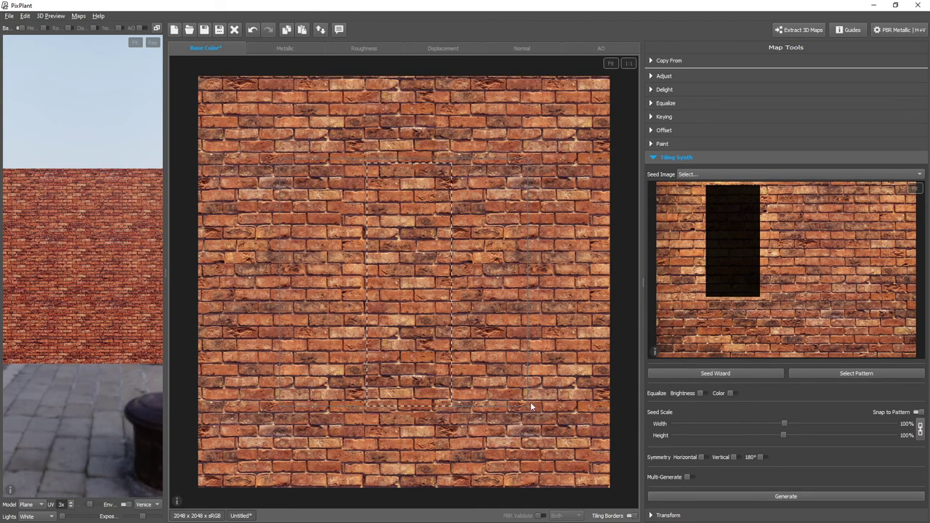
pyautogui.moveTo(349, 262); pyautogui.dragTo(552, 314)
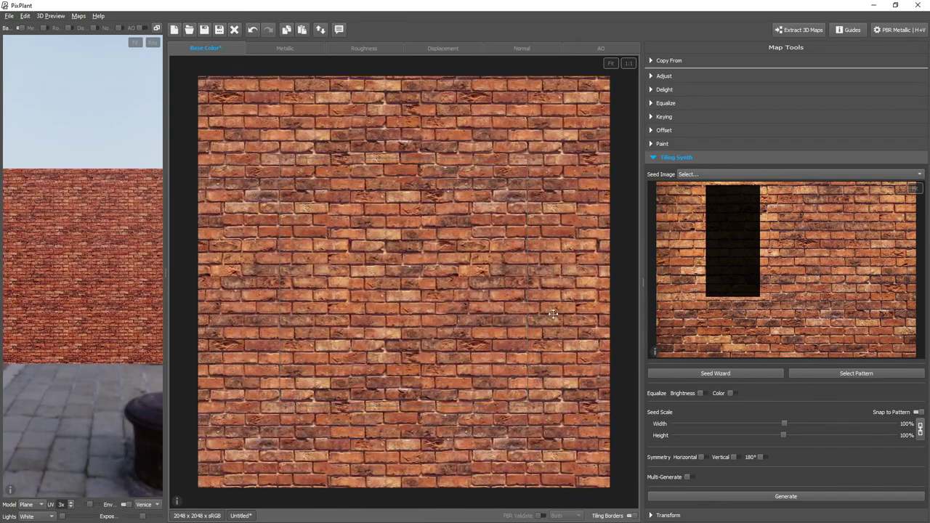
# Load the rough white plaster photo as the seed image and generate the tiling plaster texture
pyautogui.moveTo(884, 298); pyautogui.dragTo(746, 218)
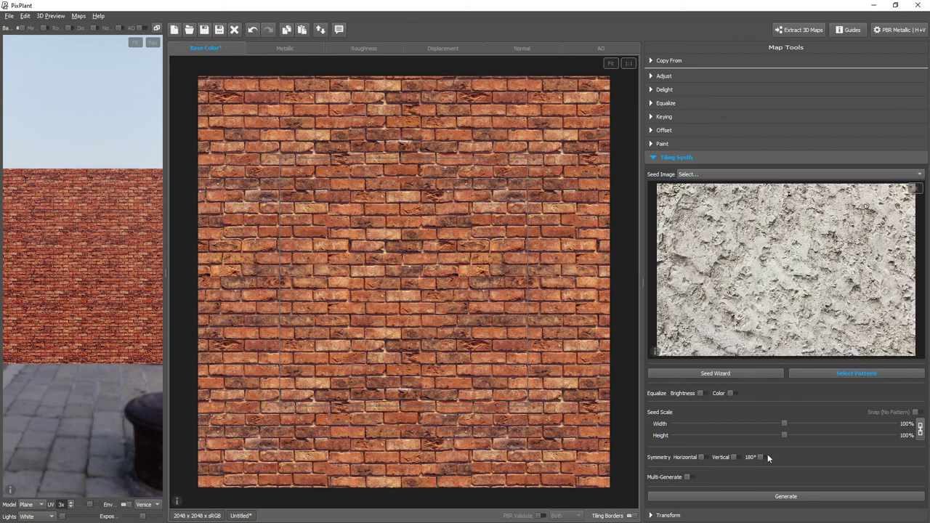
pyautogui.click(785, 496)
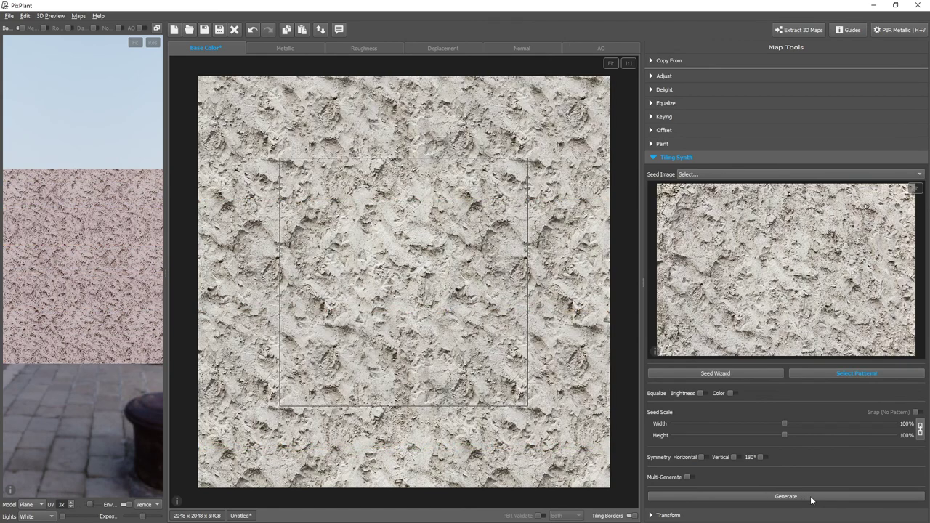
pyautogui.click(811, 500)
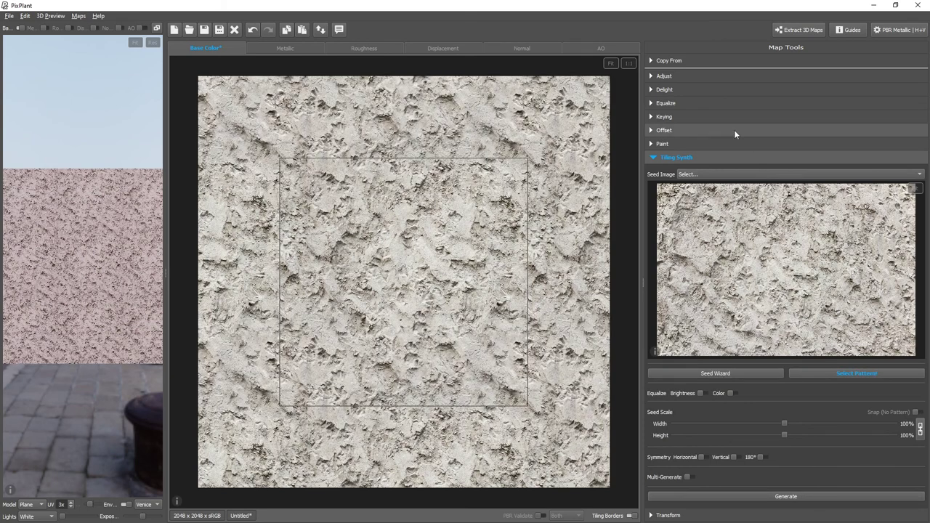
# Reduce the shading in the plaster texture with Delight at 45% strength
pyautogui.click(694, 90)
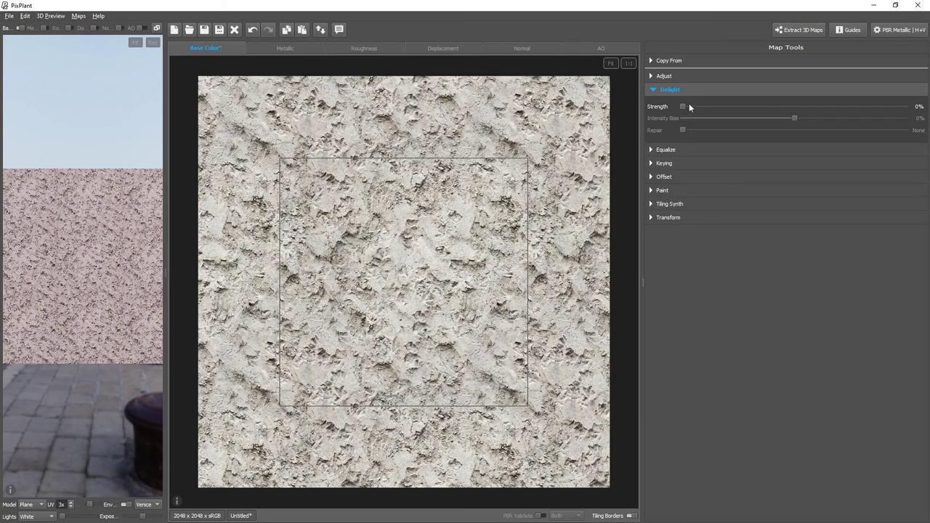
pyautogui.moveTo(682, 106); pyautogui.dragTo(700, 107)
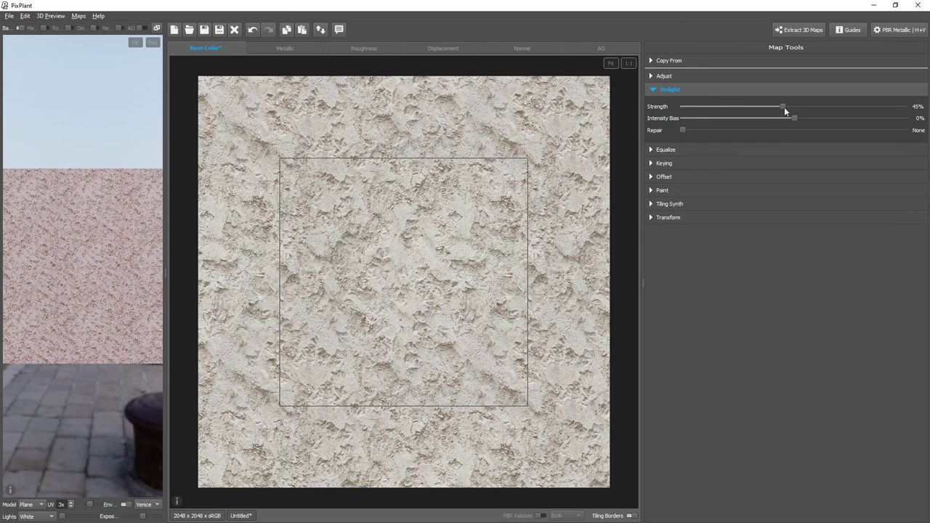
# Load jute-1655.jpg from XnView as the Tiling Synth seed and straighten it by moving its upper-right and lower-left corners inward
pyautogui.click(719, 202)
pyautogui.hotkey('alt', 'Tab')
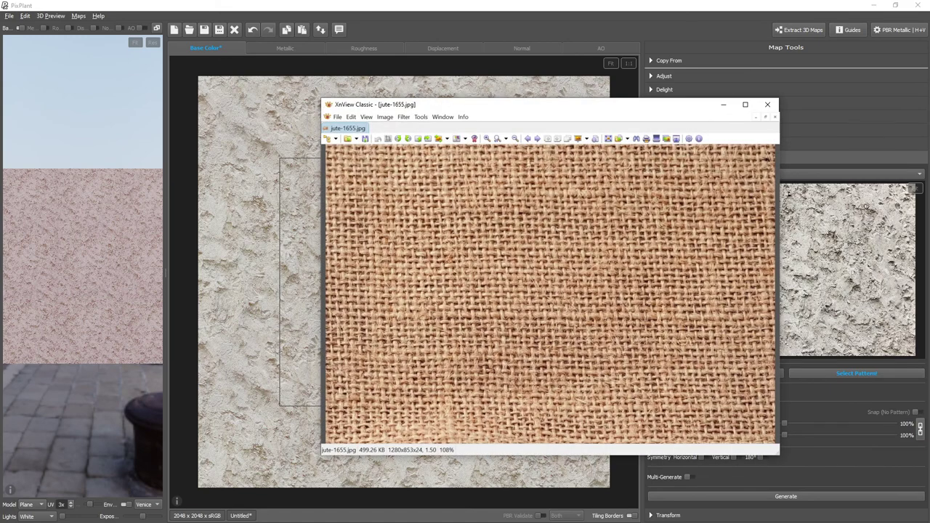
pyautogui.click(835, 242)
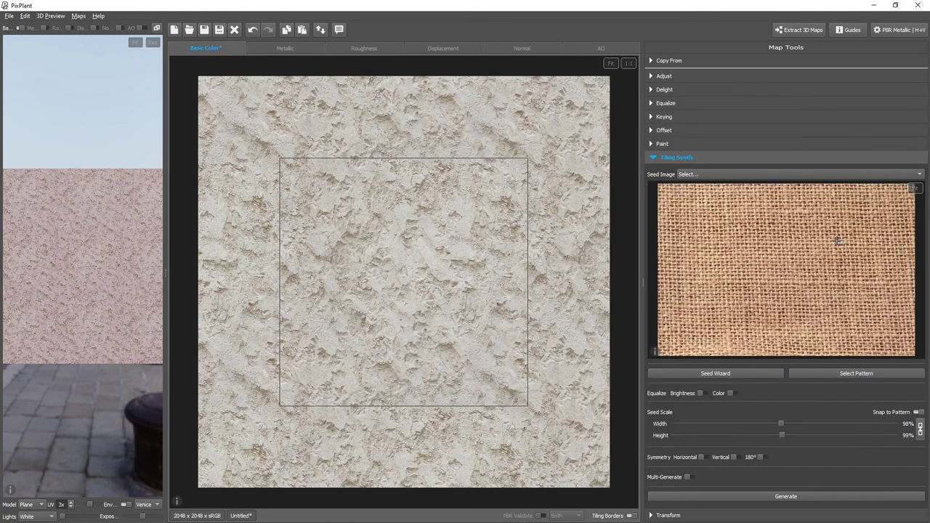
pyautogui.hotkey('ctrl', 'v')
pyautogui.click(765, 372)
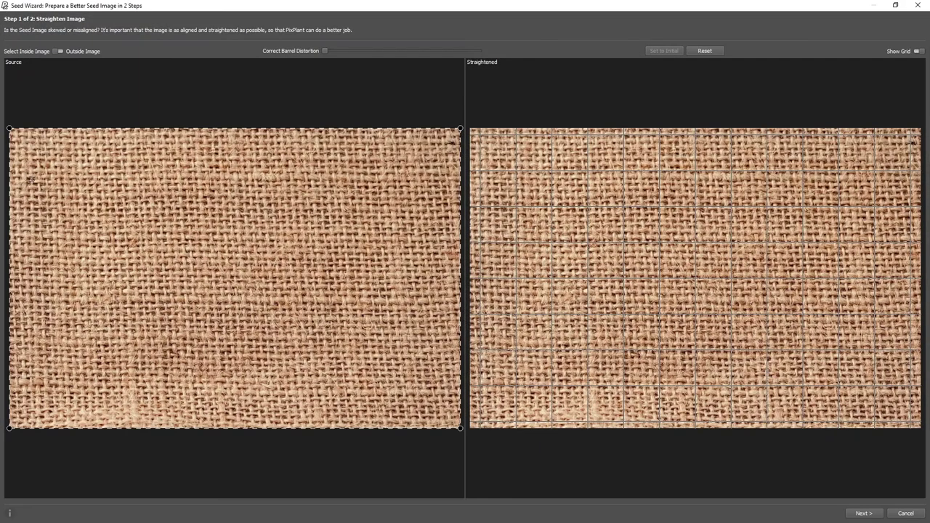
pyautogui.moveTo(459, 129); pyautogui.dragTo(432, 129)
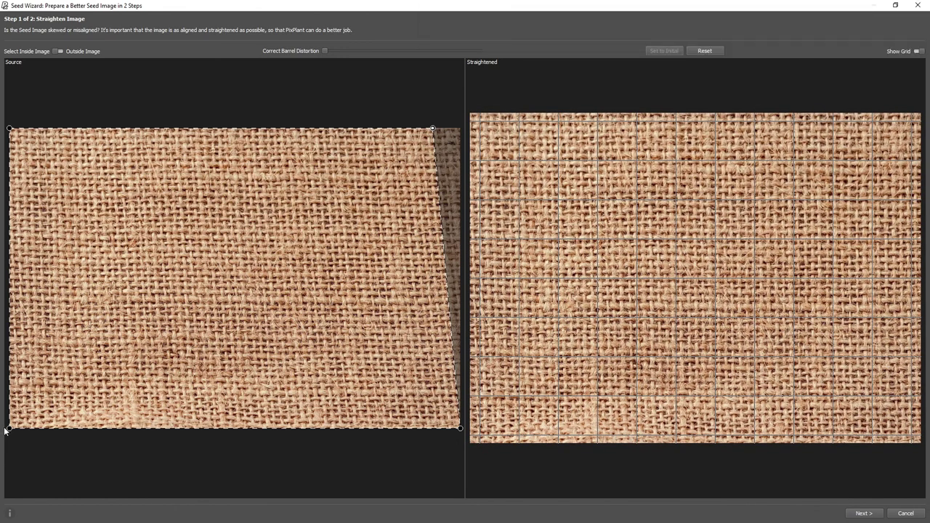
pyautogui.moveTo(8, 429); pyautogui.dragTo(15, 429)
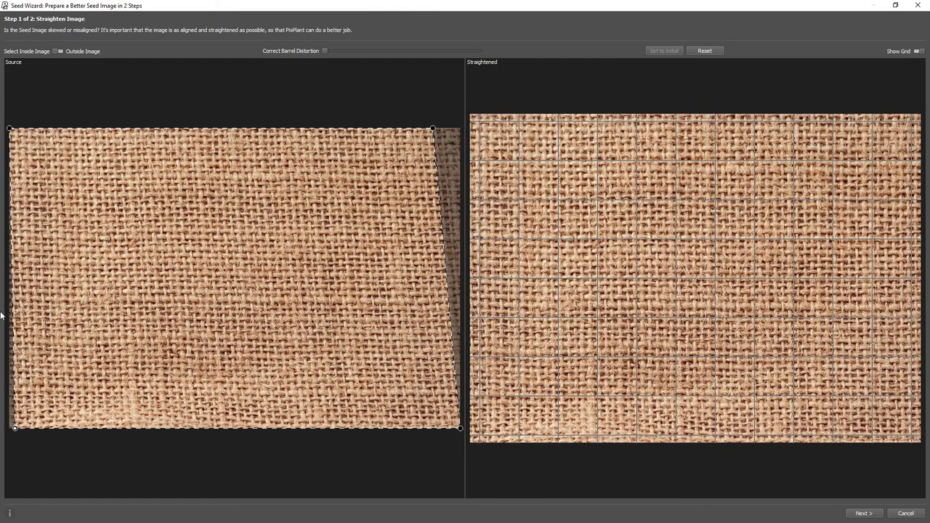
pyautogui.moveTo(8, 127); pyautogui.dragTo(9, 129)
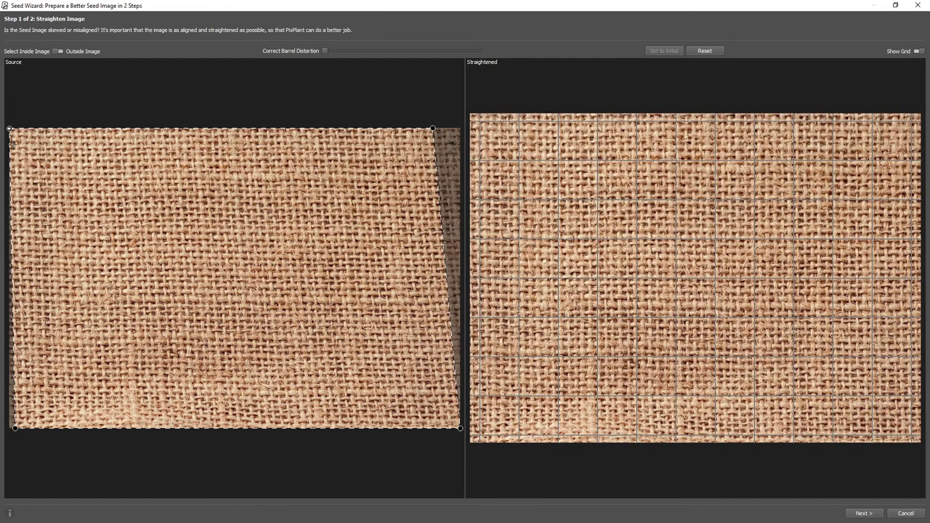
# Finish the Seed Wizard with No Pattern for the jute seed and generate the tiling jute texture
pyautogui.click(865, 513)
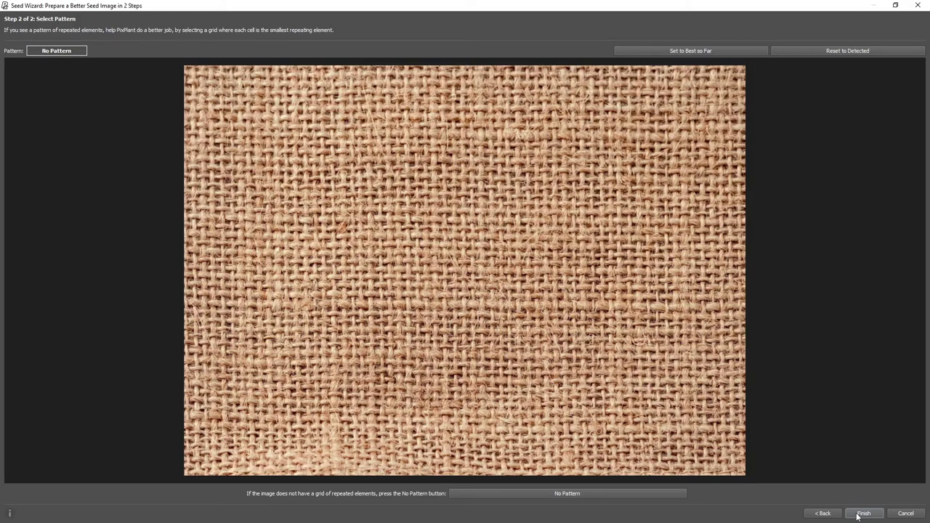
pyautogui.click(863, 514)
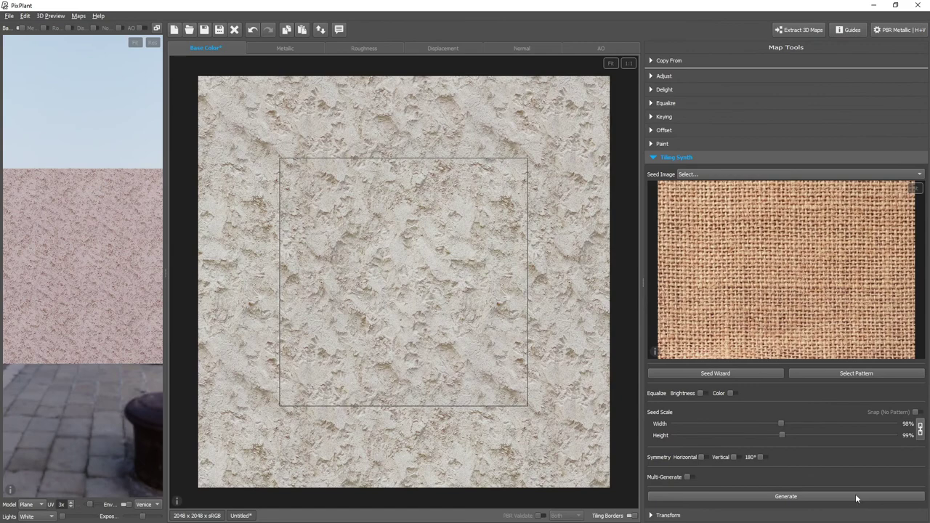
pyautogui.click(856, 495)
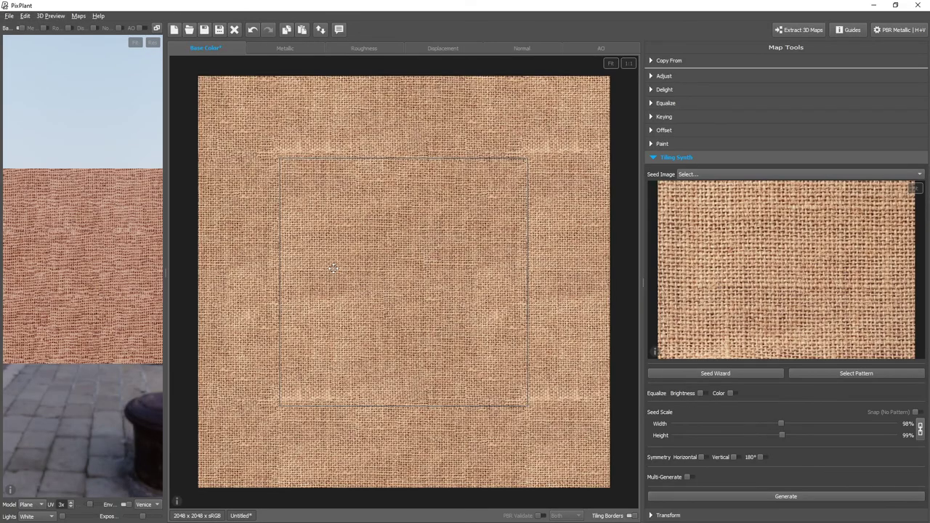
# Offset the jute texture and regenerate two uneven patches near its middle, a wide flat strip and a small rectangle
pyautogui.moveTo(371, 265); pyautogui.dragTo(462, 389)
pyautogui.moveTo(348, 262); pyautogui.dragTo(474, 292)
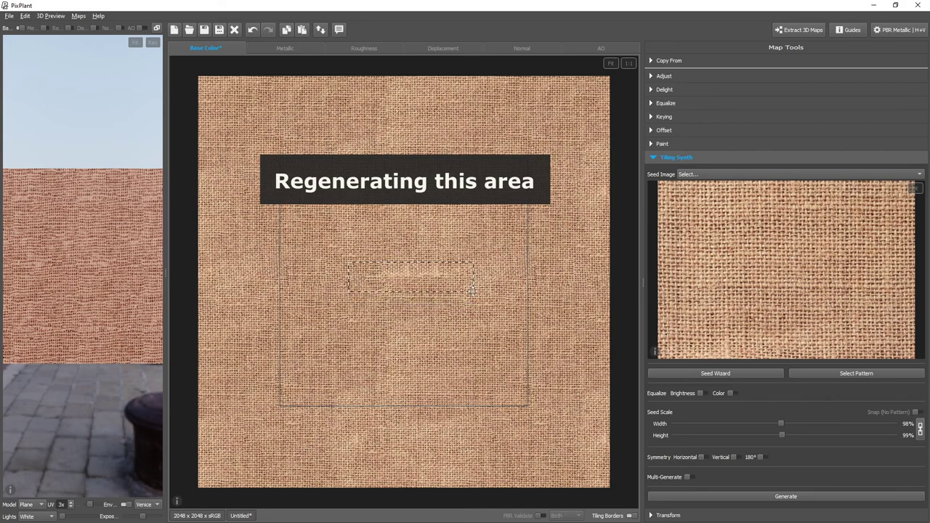
pyautogui.click(751, 496)
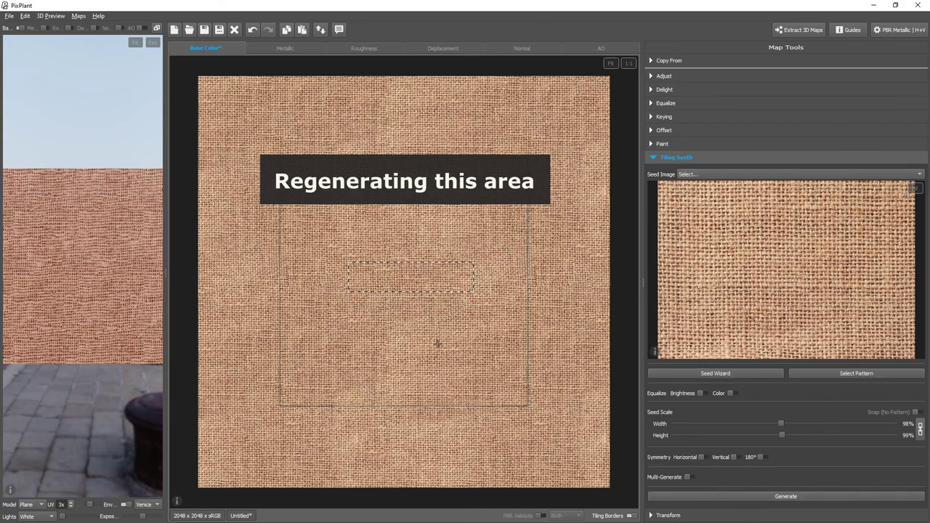
pyautogui.click(411, 339)
pyautogui.moveTo(341, 254); pyautogui.dragTo(433, 332)
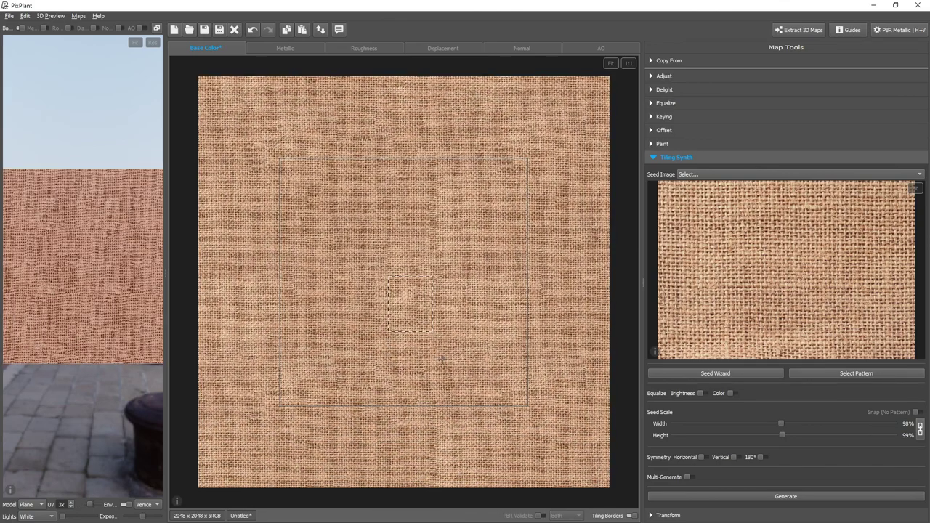
pyautogui.click(758, 496)
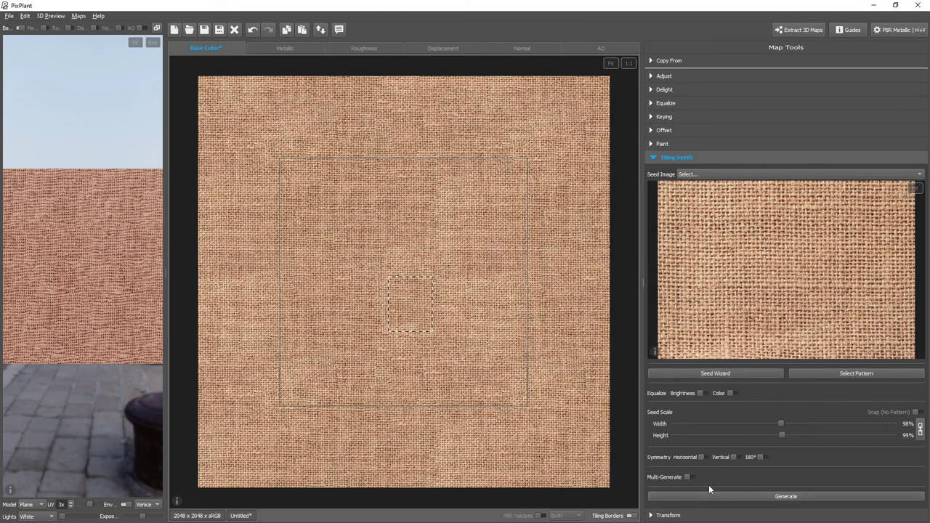
# Examine the jute texture's tiling in the offset map and at close range in the 3D preview
pyautogui.moveTo(340, 249); pyautogui.dragTo(447, 328)
pyautogui.scroll(4, 447, 328)
pyautogui.scroll(-1, 448, 328)
pyautogui.scroll(-2, 447, 328)
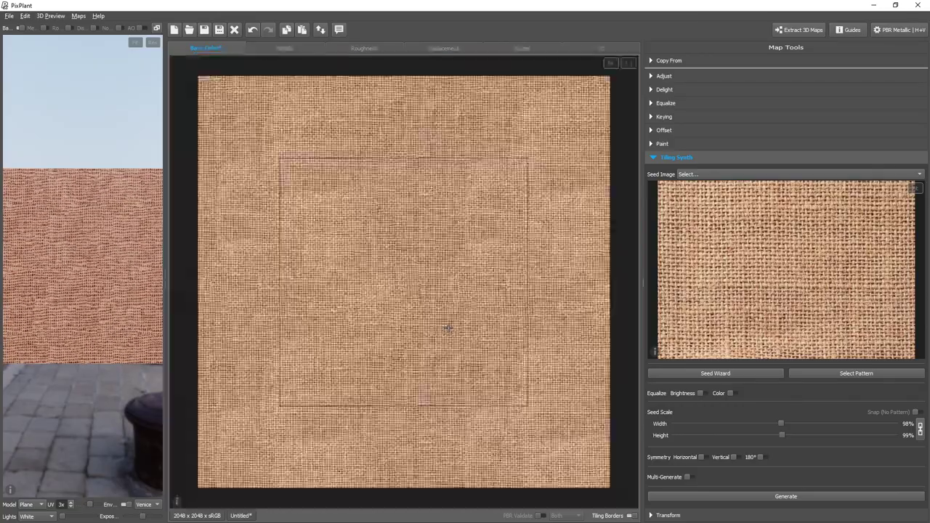
pyautogui.scroll(3, 80, 300)
pyautogui.scroll(4, 81, 305)
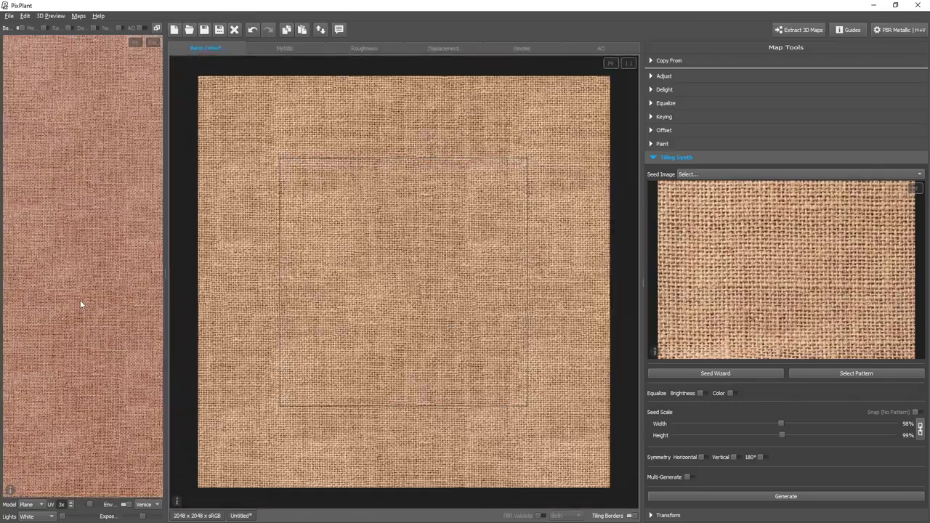
pyautogui.scroll(-6, 80, 300)
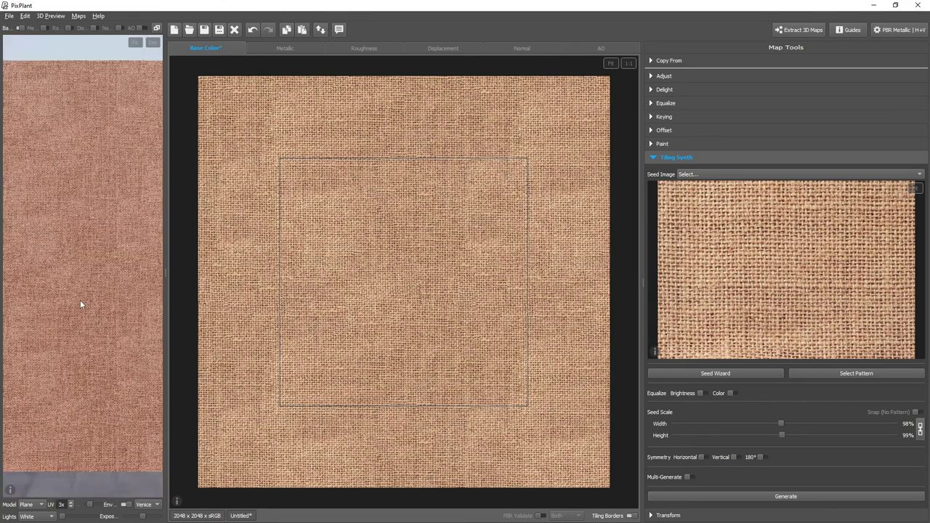
# Load blue-2892571.jpg from XnView as the seed and straighten it by moving its upper-left, upper-right and lower-right corners inward
pyautogui.hotkey('alt', 'Tab')
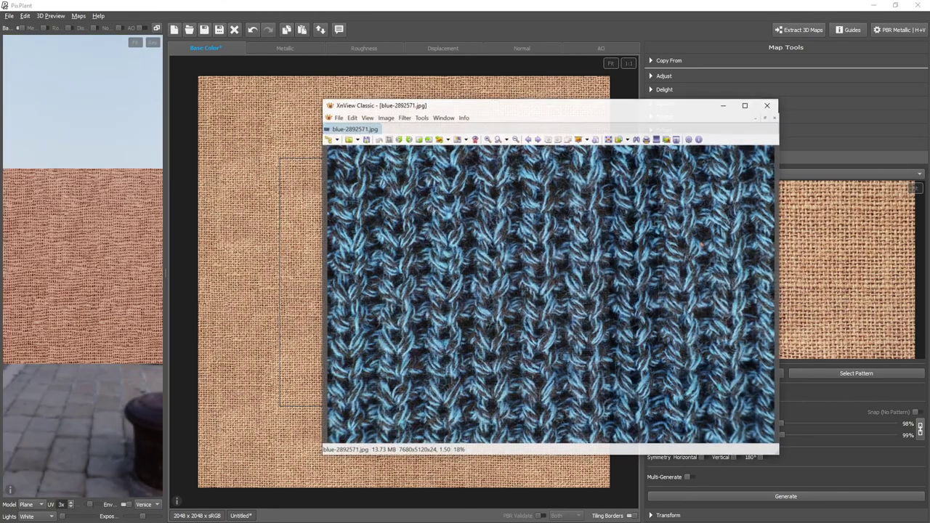
pyautogui.moveTo(697, 249); pyautogui.dragTo(837, 239)
pyautogui.click(768, 372)
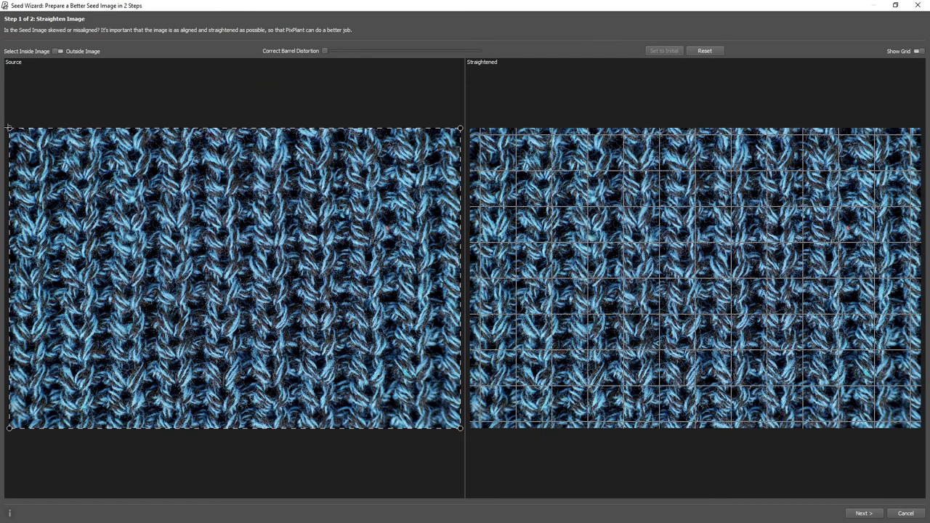
pyautogui.moveTo(9, 128); pyautogui.dragTo(14, 127)
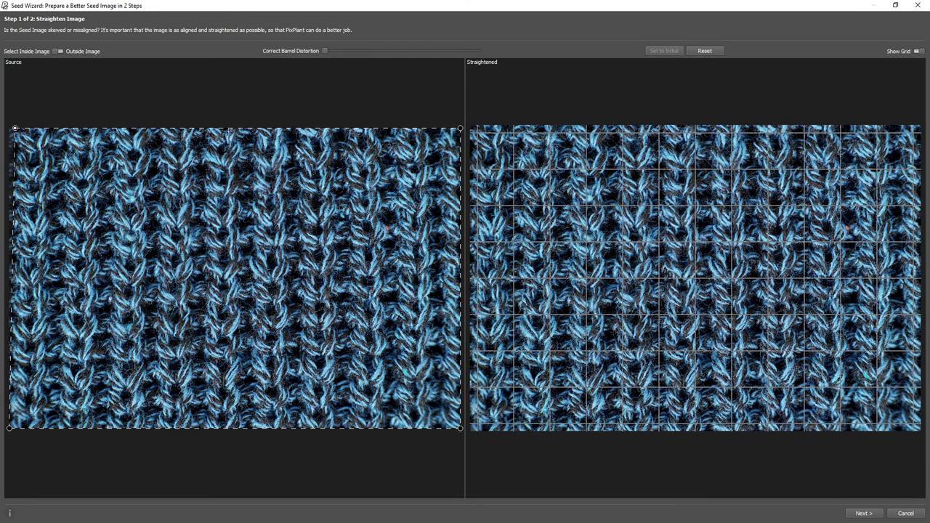
pyautogui.moveTo(459, 128); pyautogui.dragTo(448, 127)
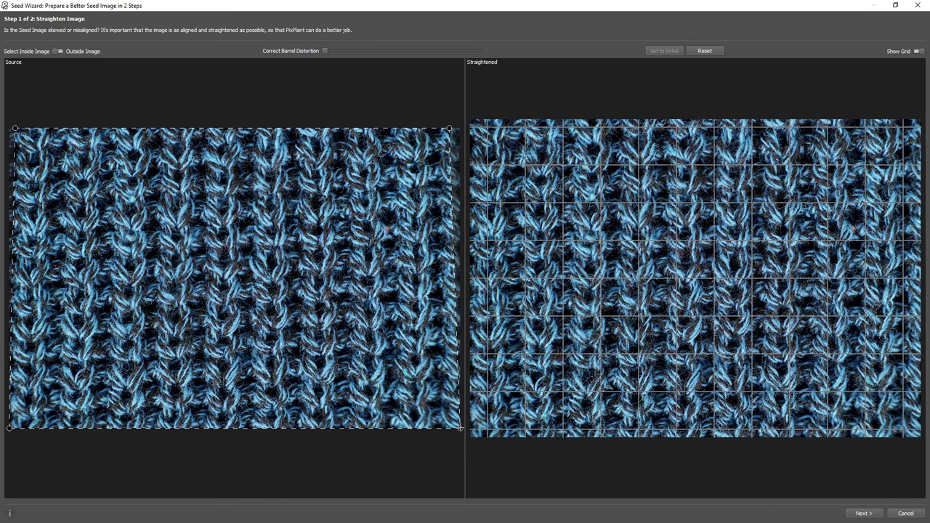
pyautogui.moveTo(459, 427); pyautogui.dragTo(459, 411)
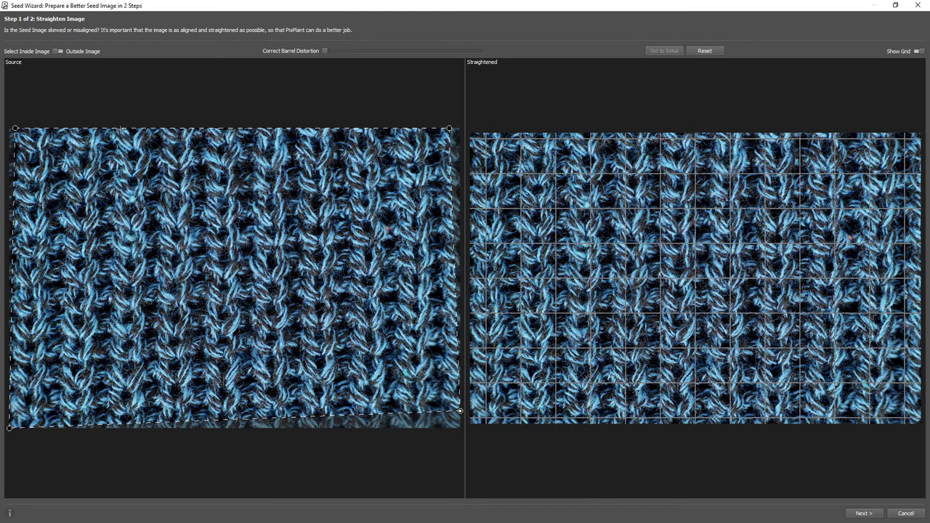
# Fine-move the upper-left control point of the knit seed downward until the stitch rows line up with the grid
pyautogui.press('Down')
pyautogui.press('Down')
pyautogui.press('Down')
pyautogui.press('Down')
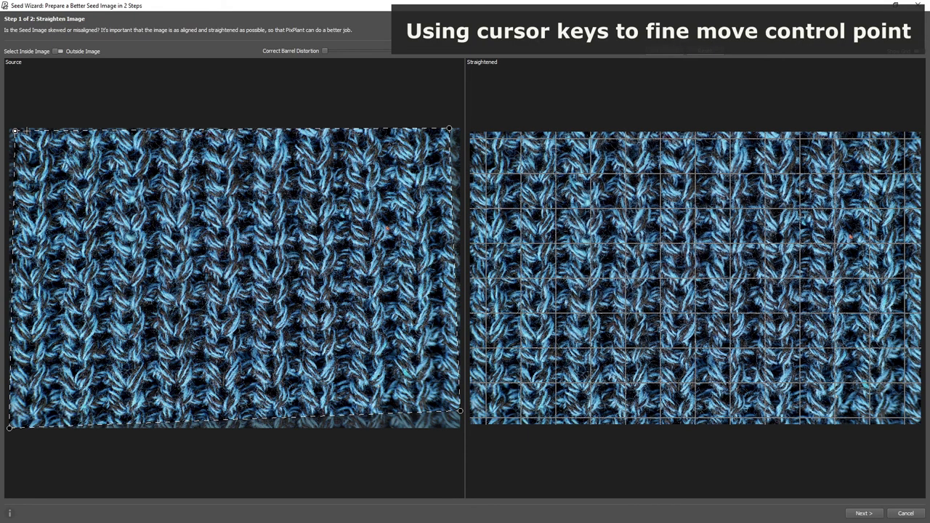
pyautogui.press('Down')
pyautogui.press('Down')
pyautogui.press('Down')
pyautogui.press('Down')
pyautogui.press('Down')
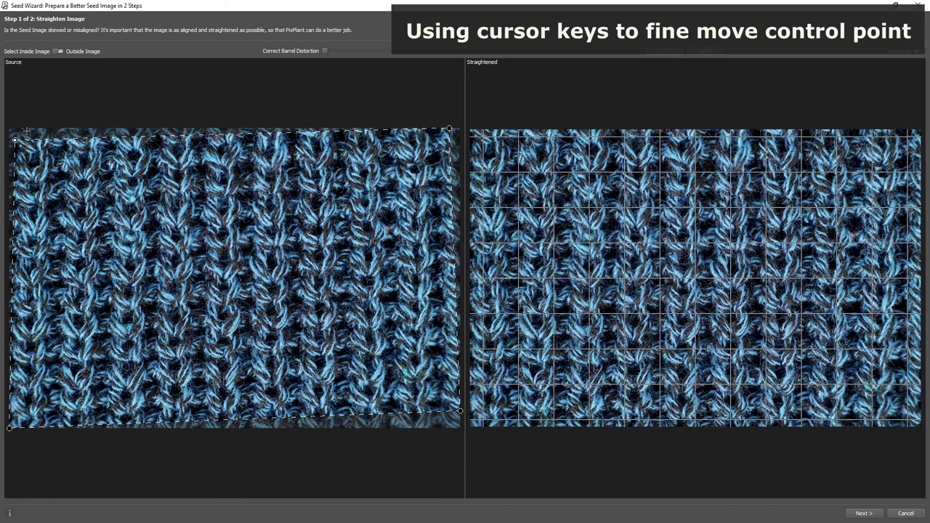
pyautogui.press('Down')
pyautogui.press('Down')
pyautogui.press('Down')
pyautogui.press('Down')
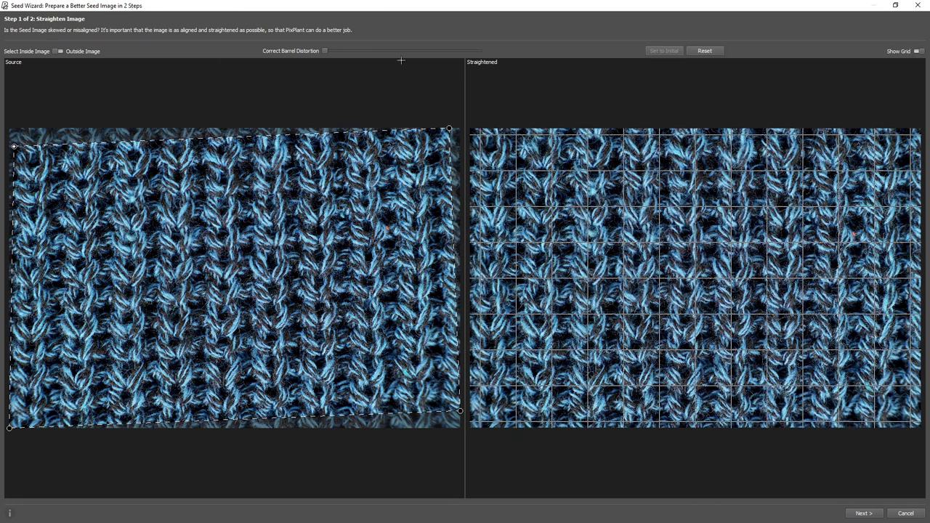
# Finish the Seed Wizard with the detected stitch pattern and generate the tiling blue knit texture
pyautogui.click(866, 513)
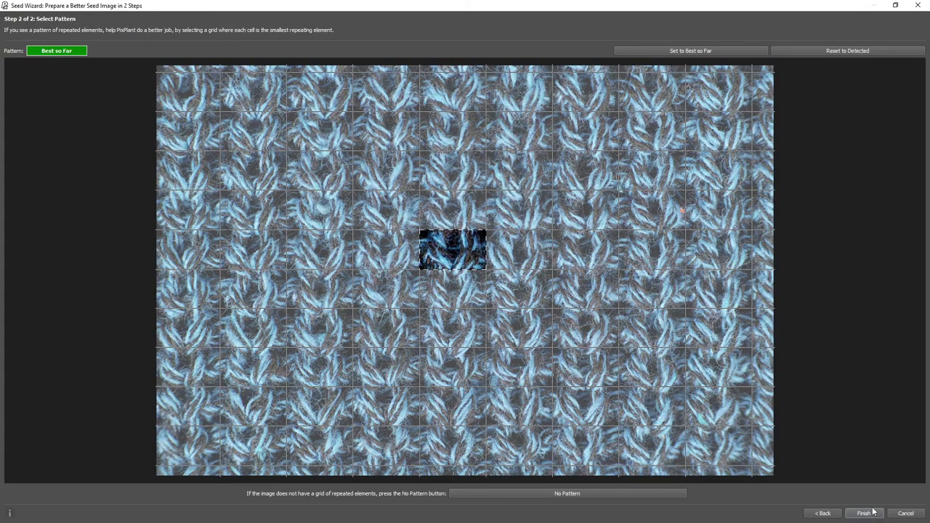
pyautogui.click(877, 512)
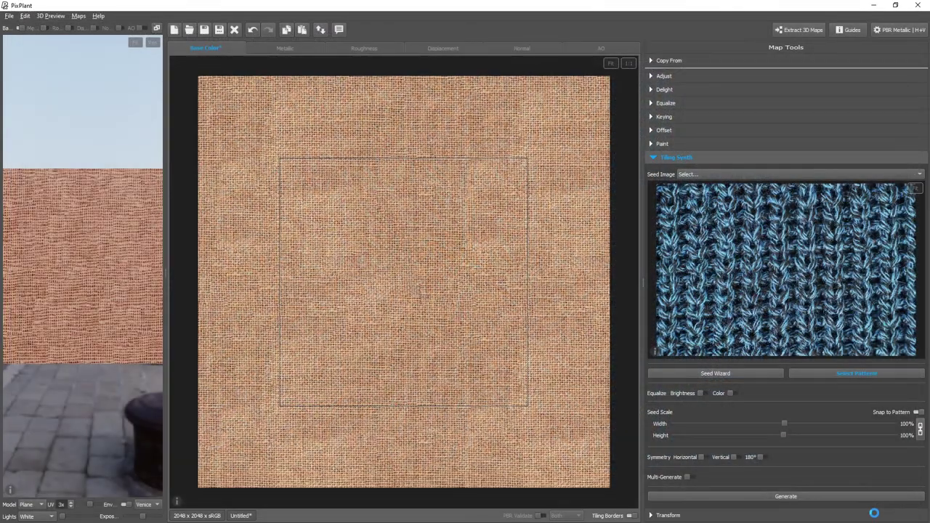
pyautogui.click(857, 498)
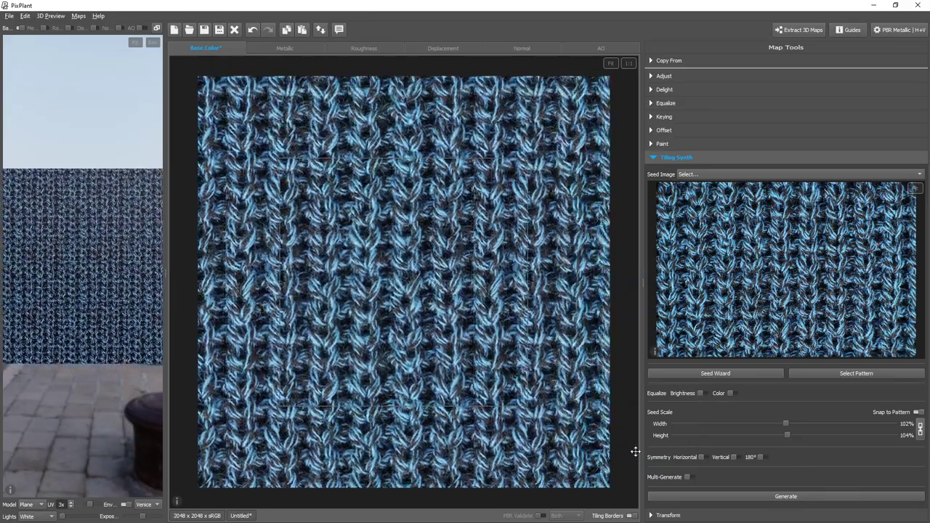
# Load the marble cube-tile photo from XnView as the seed and move both upper corners inward in the Seed Wizard
pyautogui.hotkey('alt', 'Tab')
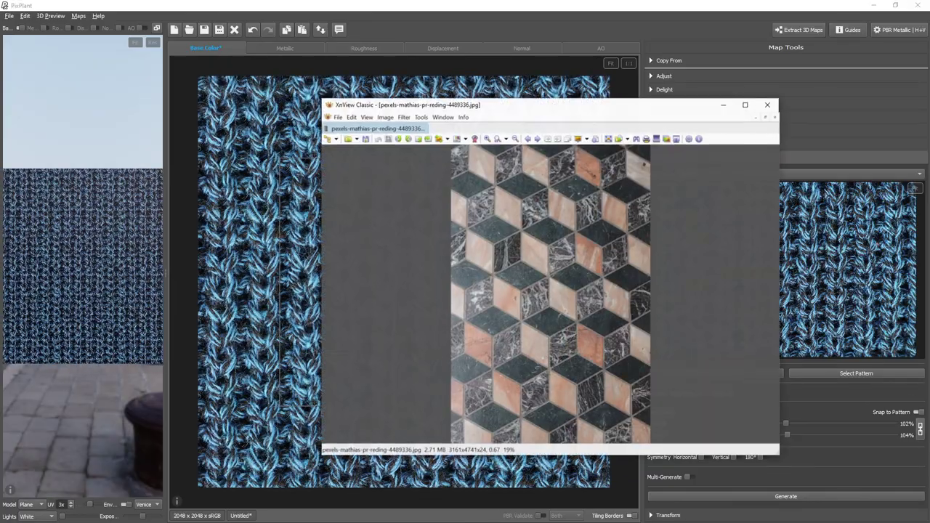
pyautogui.moveTo(828, 522); pyautogui.dragTo(813, 257)
pyautogui.click(718, 373)
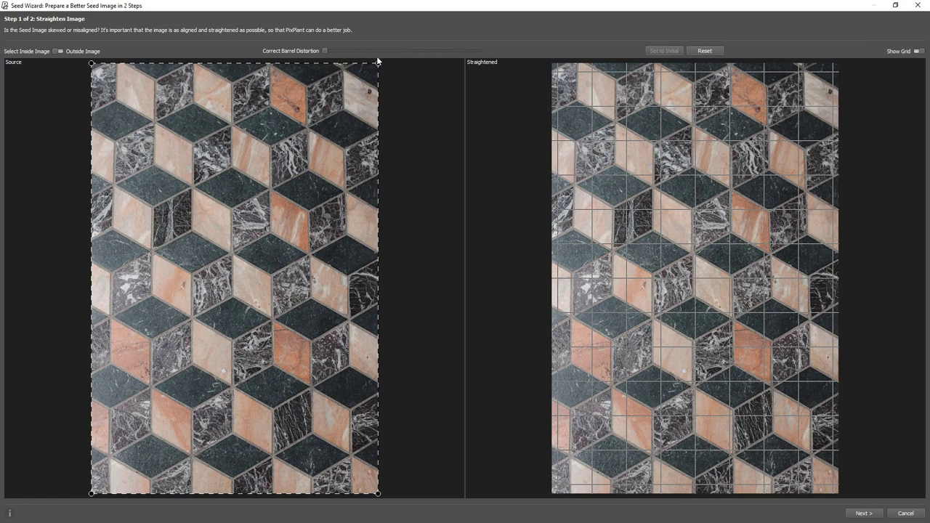
pyautogui.moveTo(377, 63); pyautogui.dragTo(368, 64)
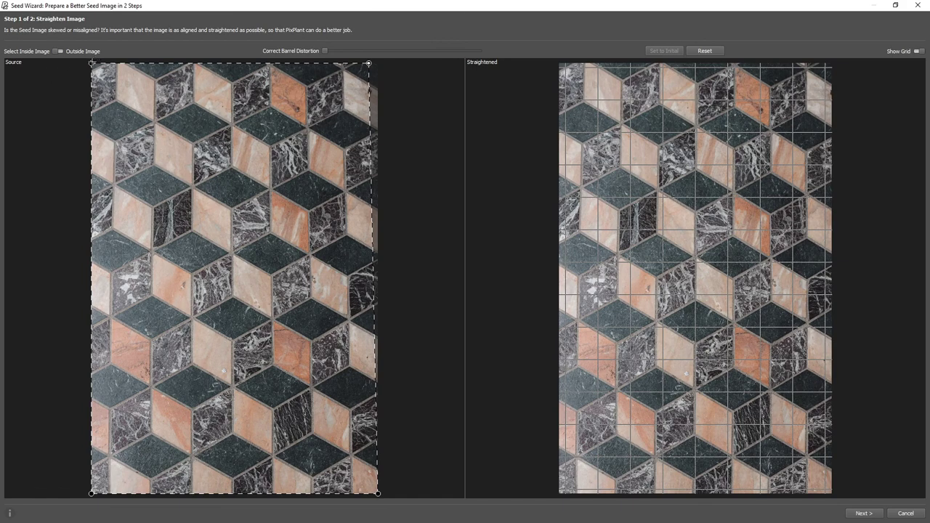
pyautogui.moveTo(90, 64); pyautogui.dragTo(100, 63)
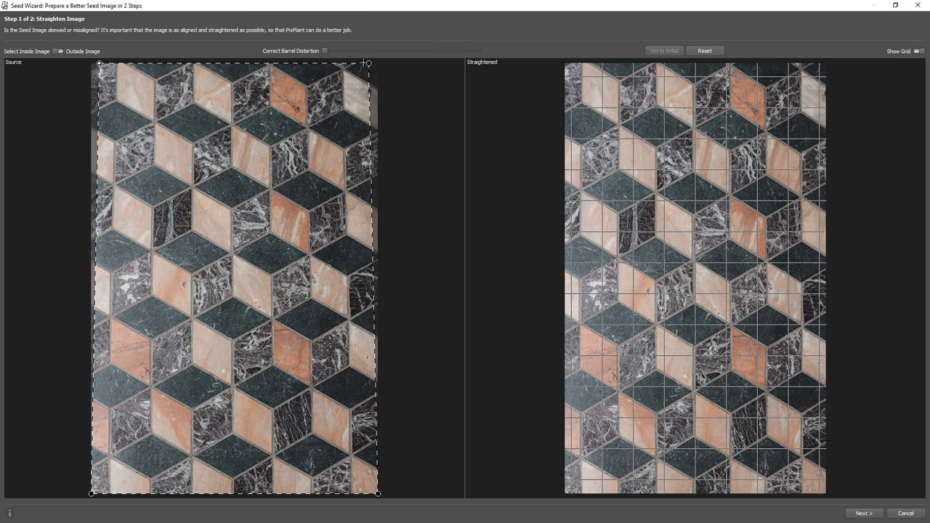
# Refine the cube-tile straightening by lowering the upper-right corner and slightly adjusting the lower-right and upper-left corners
pyautogui.moveTo(368, 63); pyautogui.dragTo(365, 74)
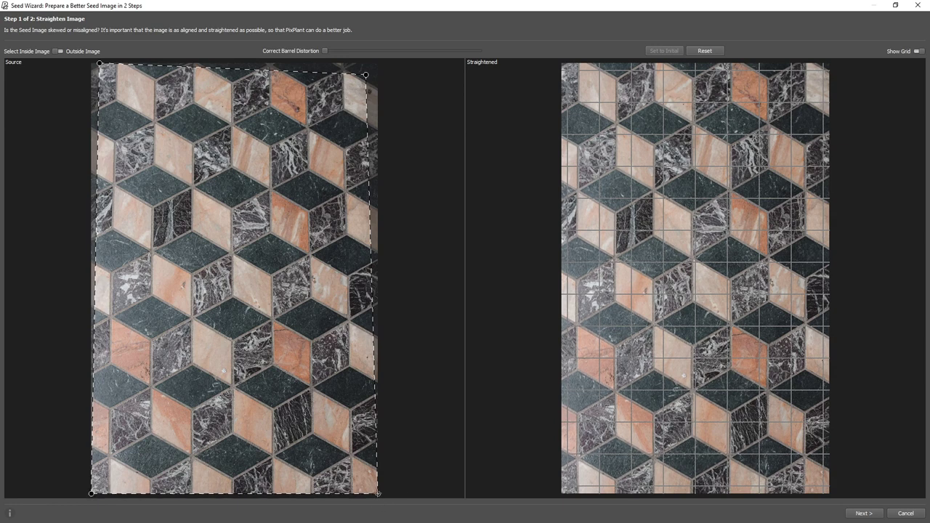
pyautogui.moveTo(377, 493); pyautogui.dragTo(378, 490)
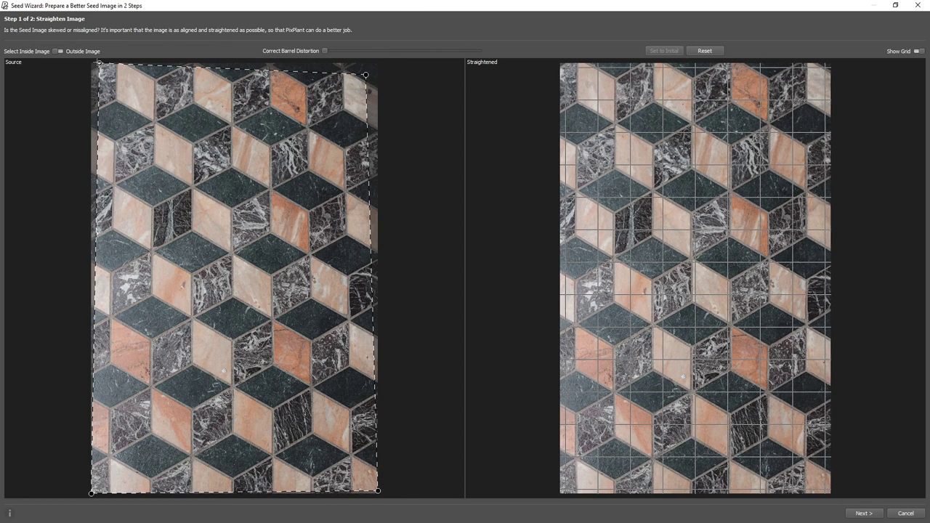
pyautogui.moveTo(99, 63); pyautogui.dragTo(100, 63)
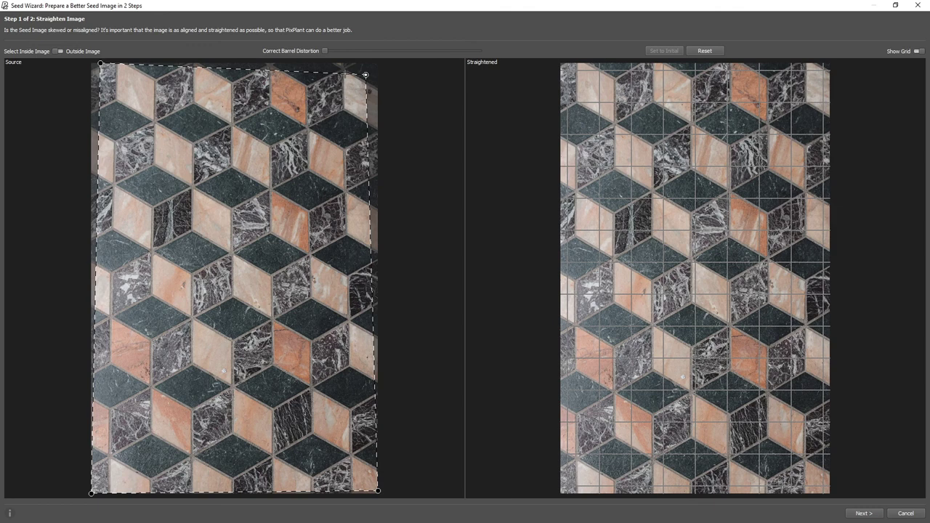
pyautogui.moveTo(365, 75); pyautogui.dragTo(365, 75)
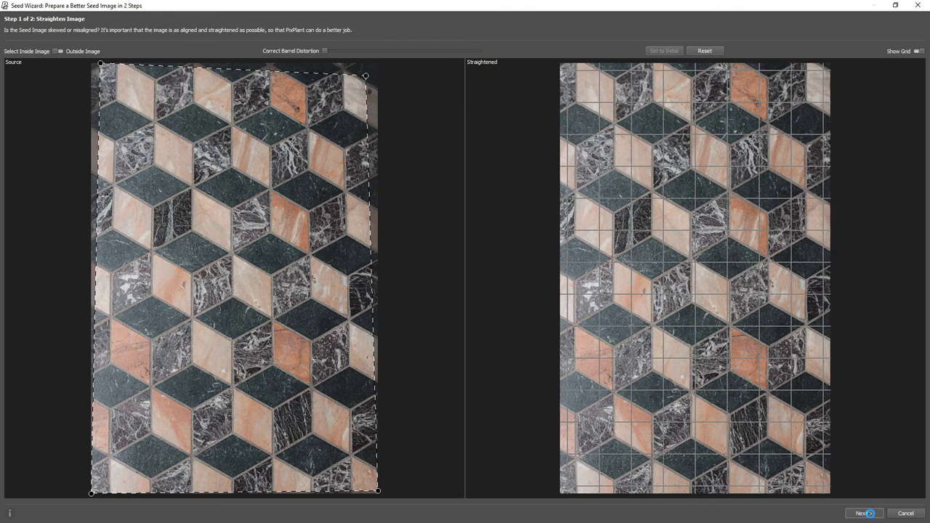
# Align the pattern grid with the cube tiles' joints, generate the tiling texture and offset it to check the seams
pyautogui.click(869, 515)
pyautogui.moveTo(490, 286); pyautogui.dragTo(443, 278)
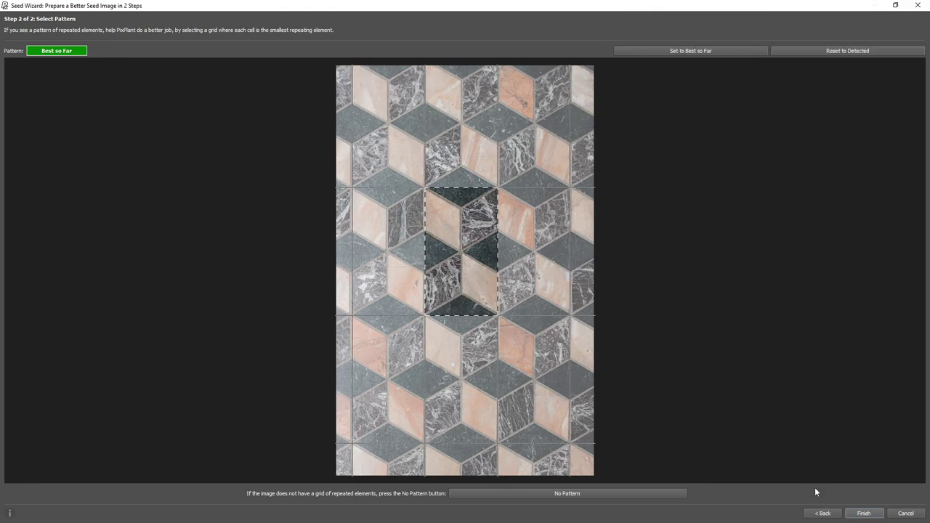
pyautogui.click(870, 514)
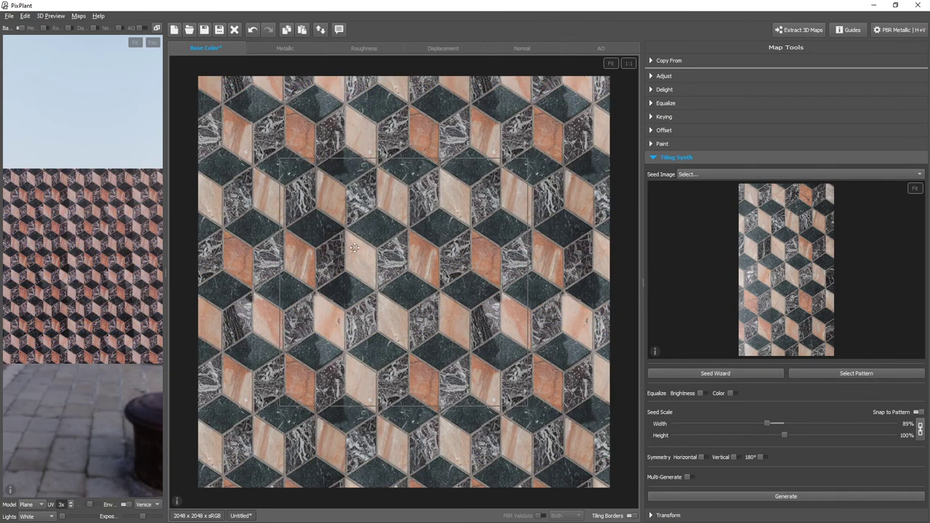
pyautogui.moveTo(355, 248); pyautogui.dragTo(584, 350)
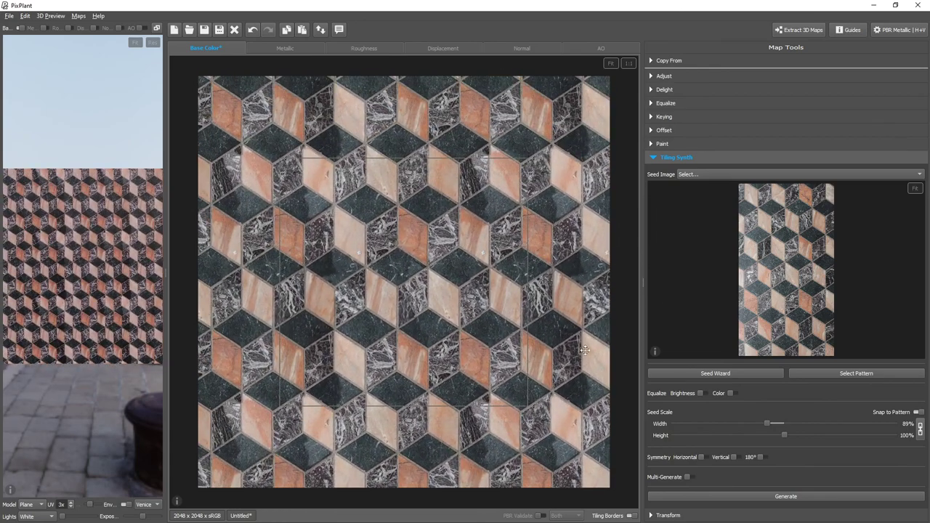
# Load mosaic-1927649.jpg from XnView as the seed and straighten it by moving the upper-left corner inward and slightly adjusting the lower-right one
pyautogui.hotkey('alt', 'Tab')
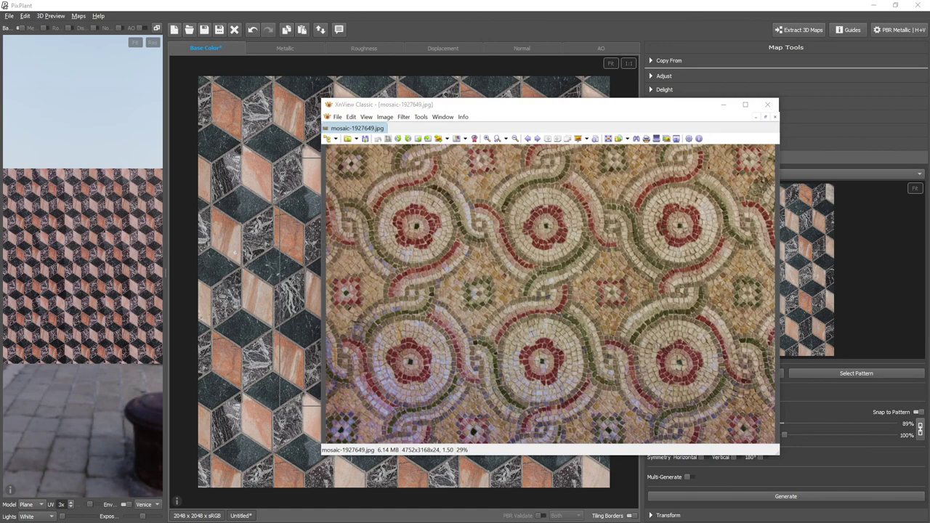
pyautogui.moveTo(828, 521); pyautogui.dragTo(800, 267)
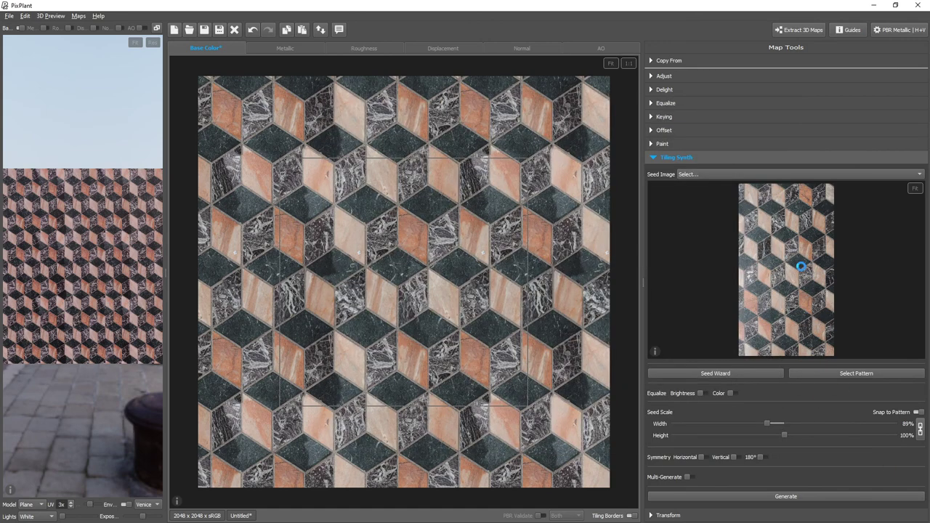
pyautogui.click(722, 372)
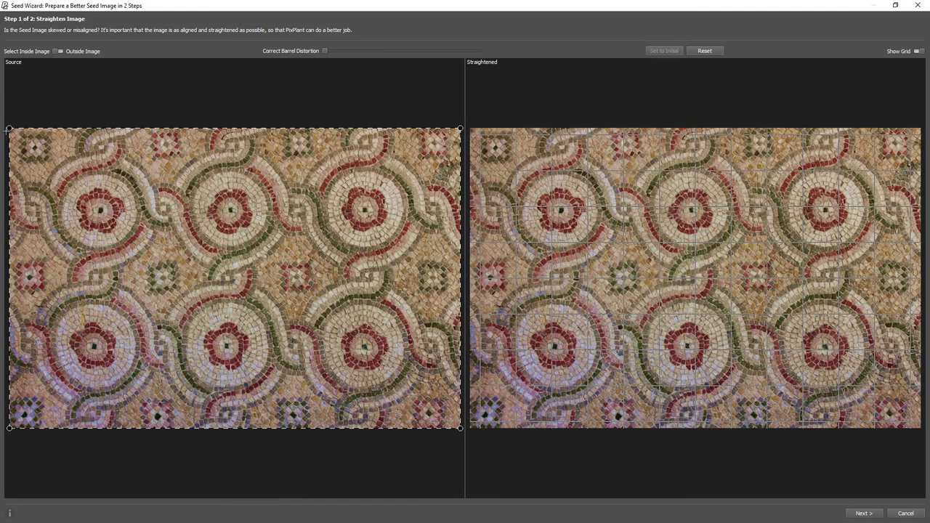
pyautogui.moveTo(9, 129)
pyautogui.mouseDown()
pyautogui.moveTo(9, 148)
pyautogui.moveTo(9, 135)
pyautogui.moveTo(21, 135)
pyautogui.mouseUp()
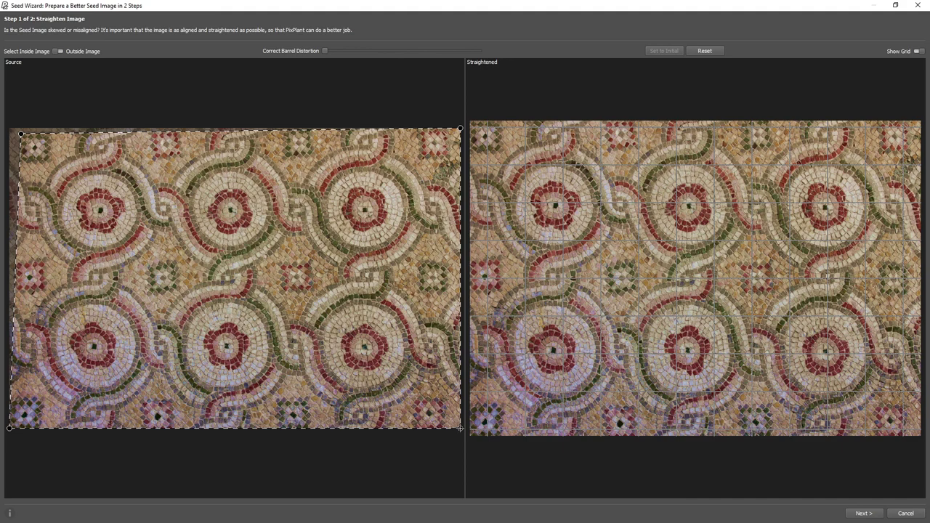
pyautogui.moveTo(459, 429); pyautogui.dragTo(459, 428)
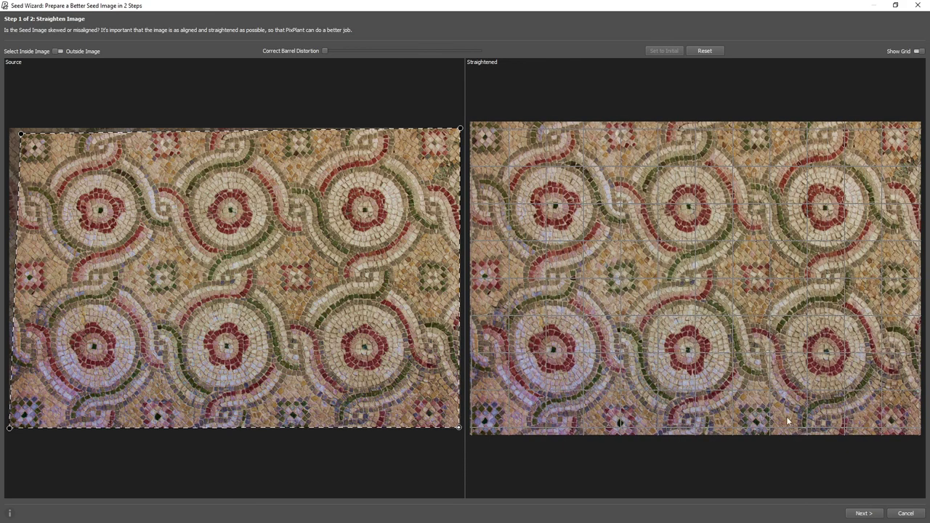
# Shift the mosaic pattern grid so its intersections sit on the flower centres, and generate the tiling mosaic texture
pyautogui.click(863, 513)
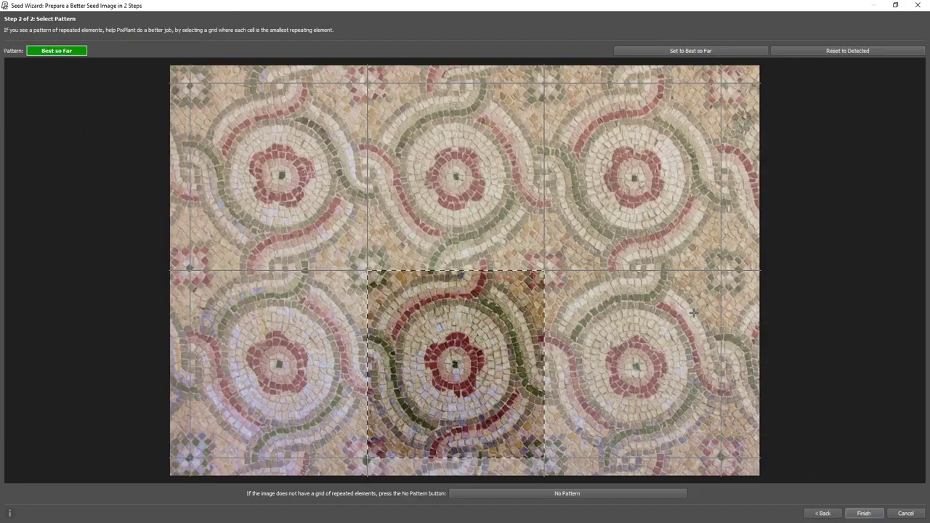
pyautogui.moveTo(467, 317); pyautogui.dragTo(527, 287)
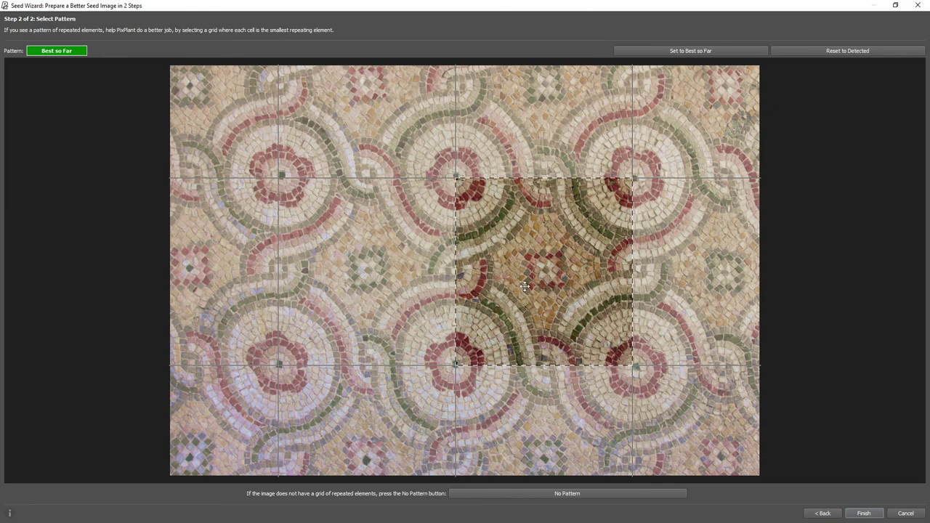
pyautogui.click(864, 513)
pyautogui.click(809, 499)
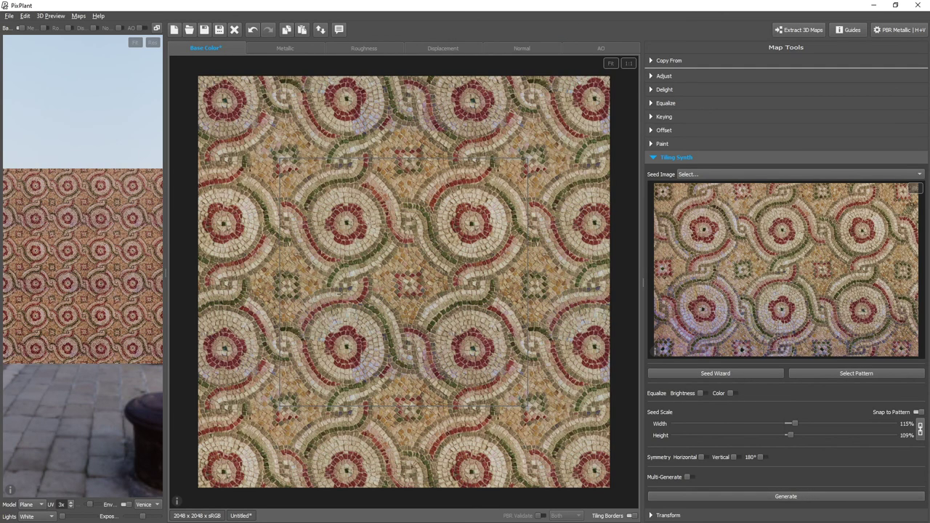
# Offset the mosaic texture and regenerate the purplish patch beside the central flower, excluding the seed's purplish lower-left strip
pyautogui.moveTo(323, 247); pyautogui.dragTo(444, 423)
pyautogui.moveTo(432, 256); pyautogui.dragTo(483, 306)
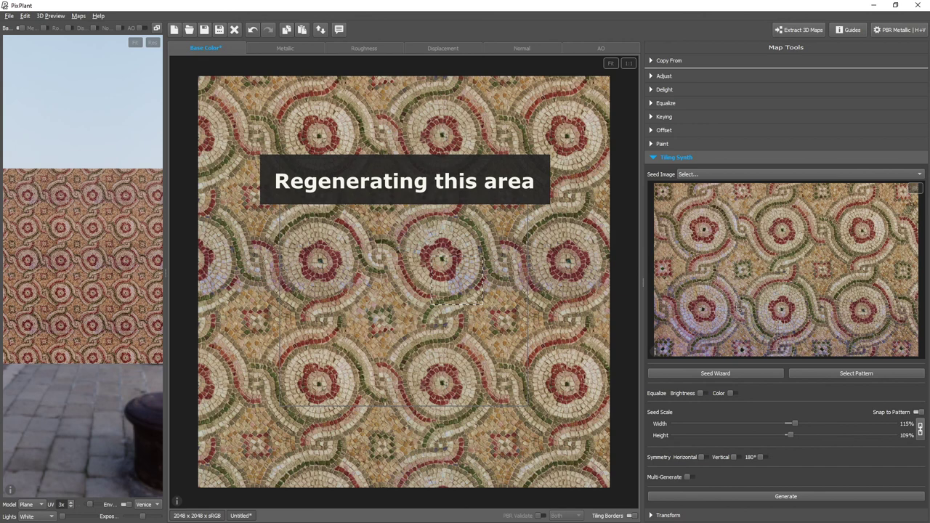
pyautogui.moveTo(805, 323); pyautogui.dragTo(596, 377)
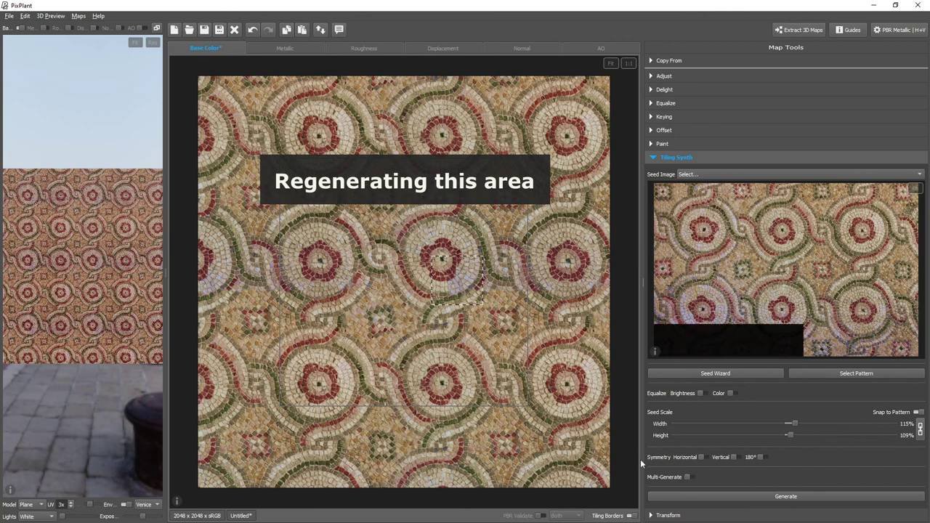
pyautogui.click(708, 499)
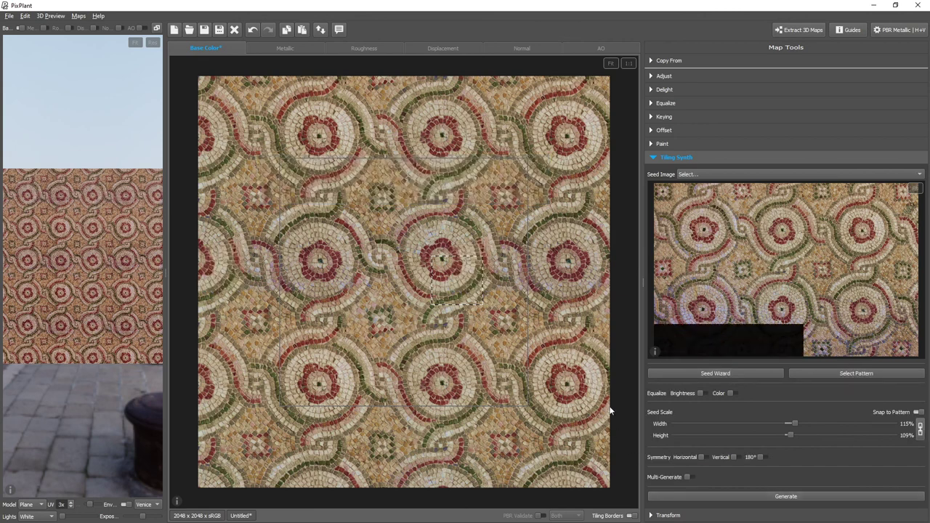